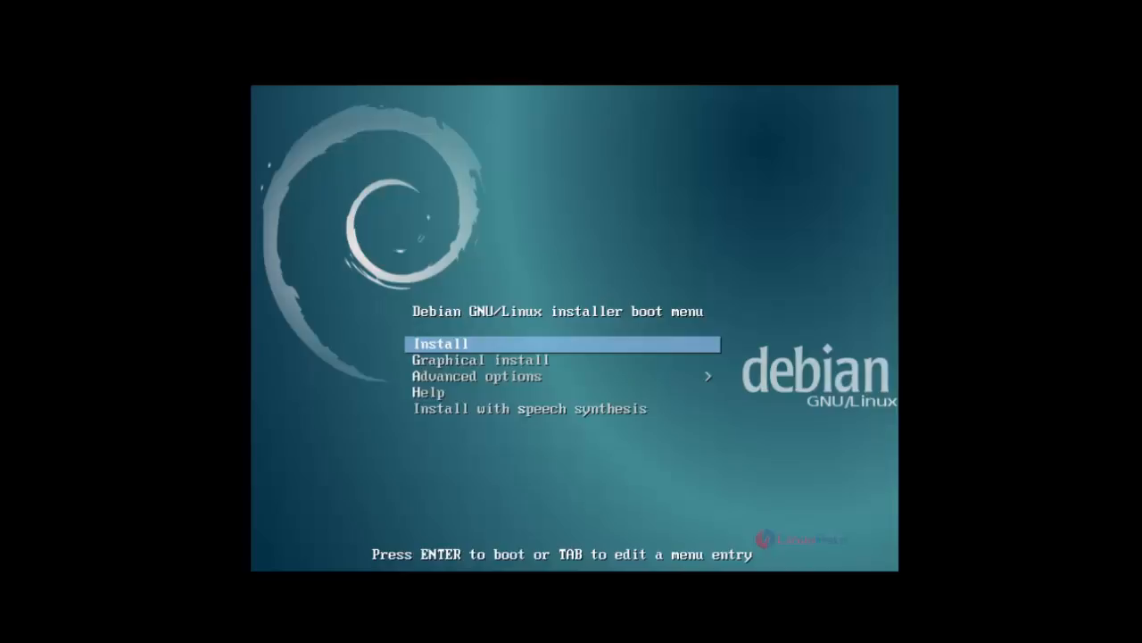
- Start the Debian graphical installation from the installer boot menu
key("Down")
key("Up")
key("Down")
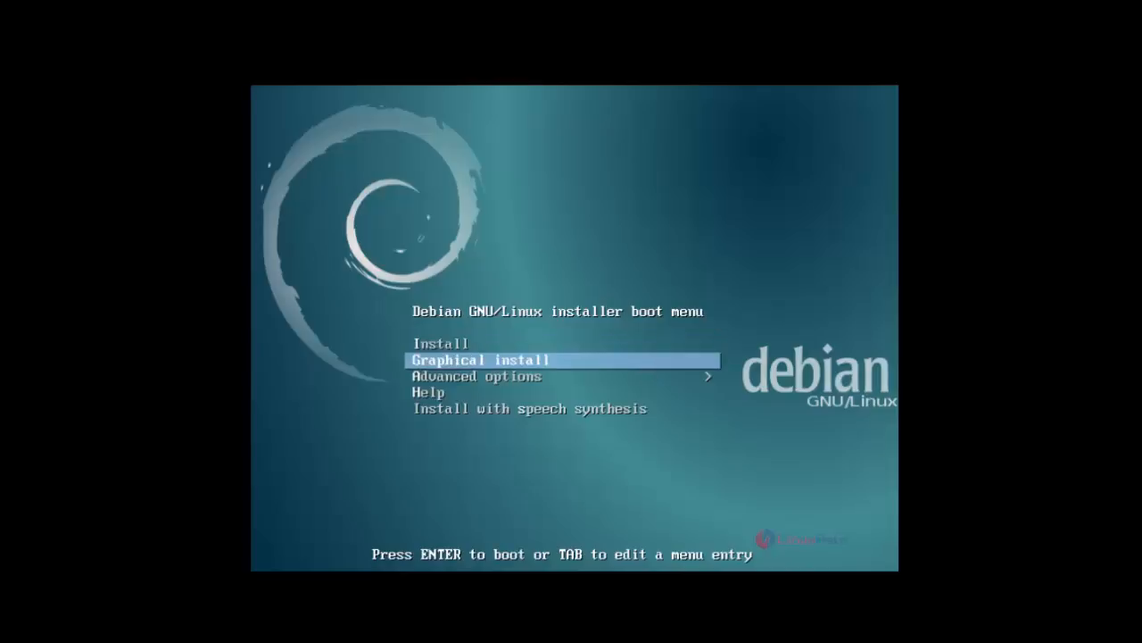
key("Up")
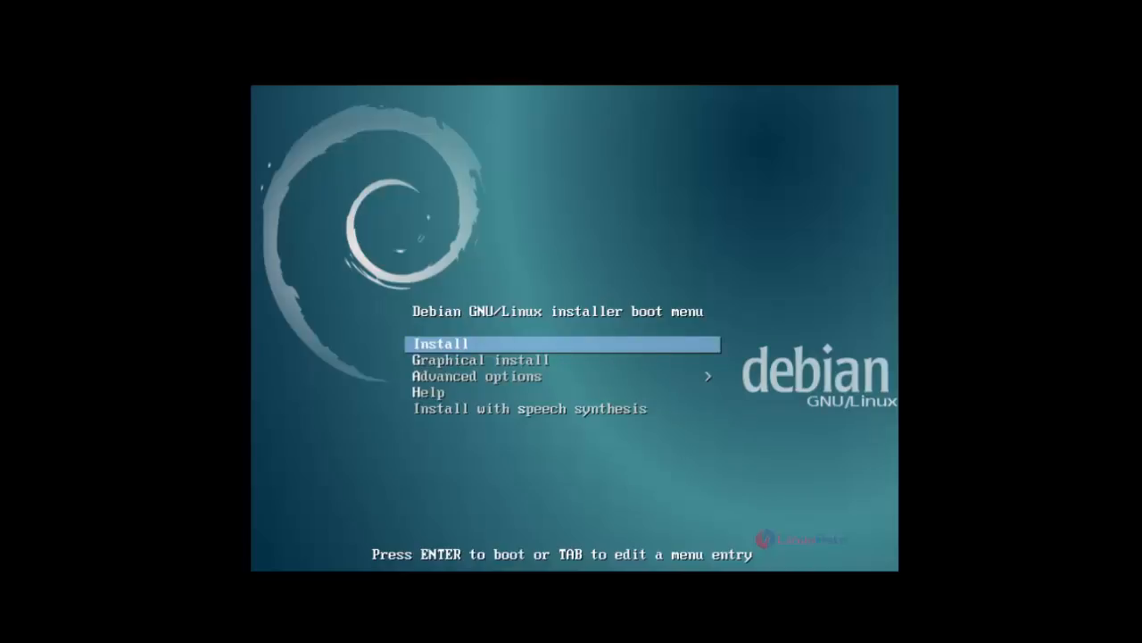
key("Down")
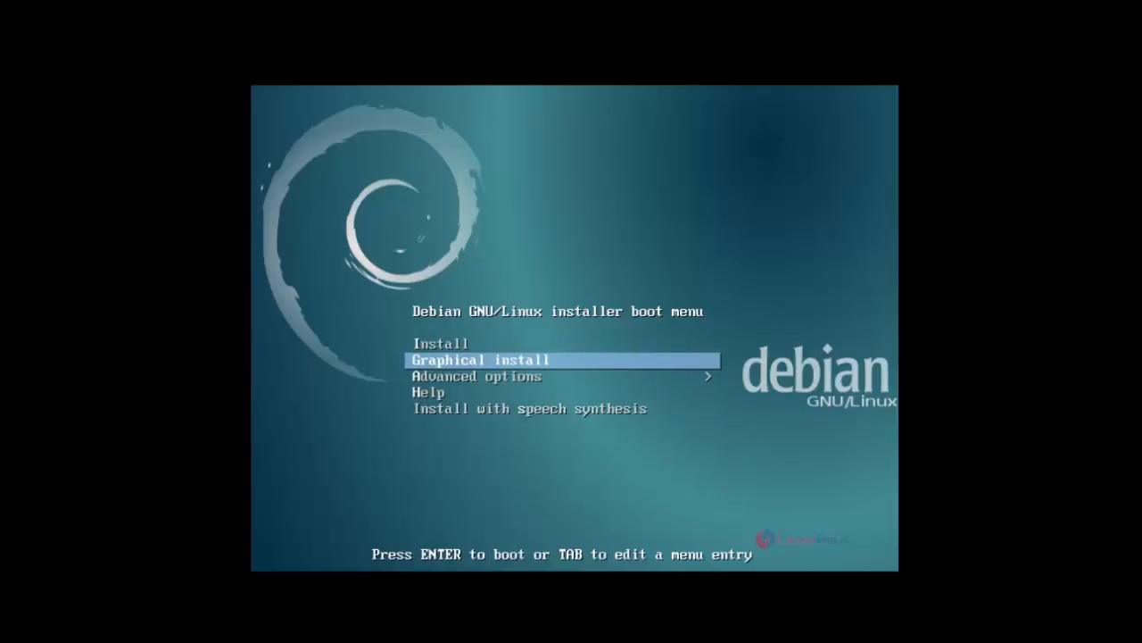
key("Up")
key("Down")
key("Up")
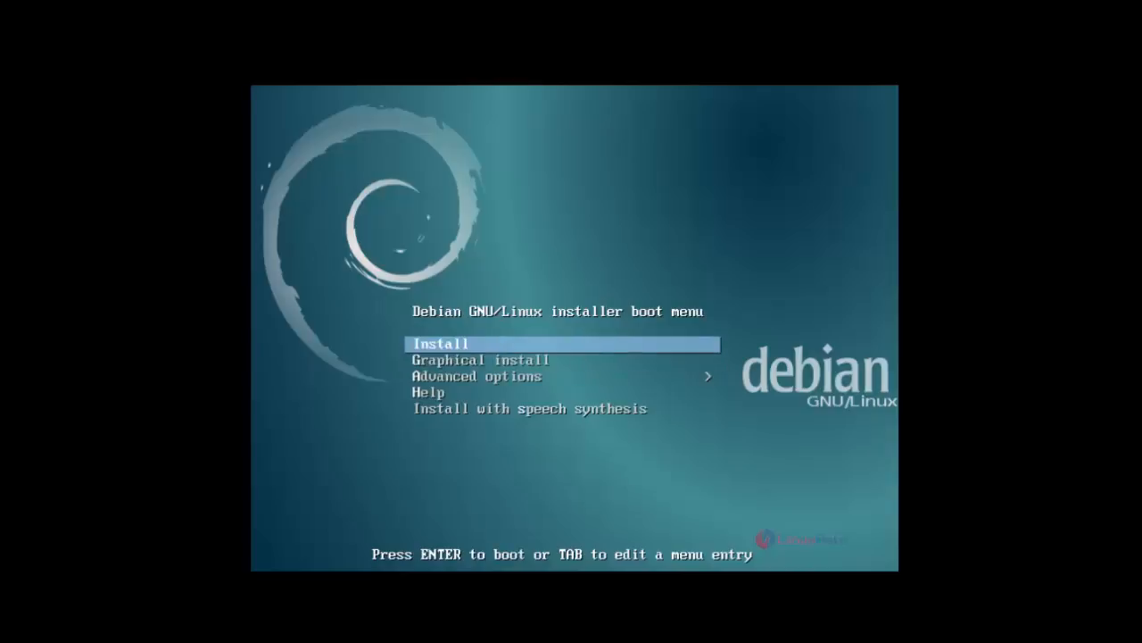
key("Down")
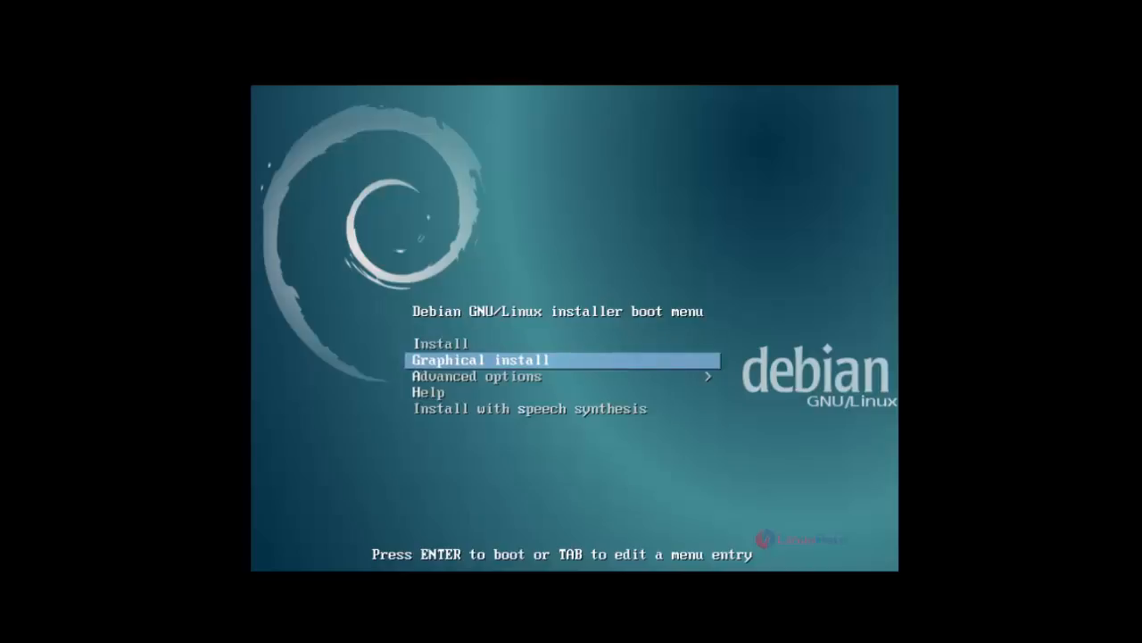
key("Return")
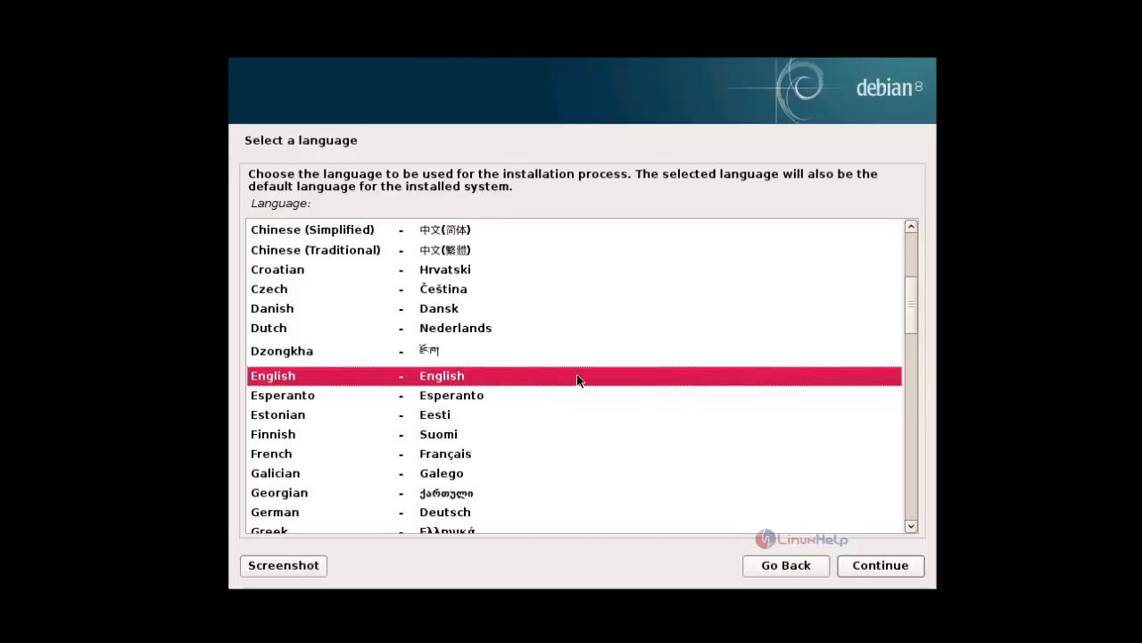
- Accept English as the installation language and choose India as the location
left_click(880, 566)
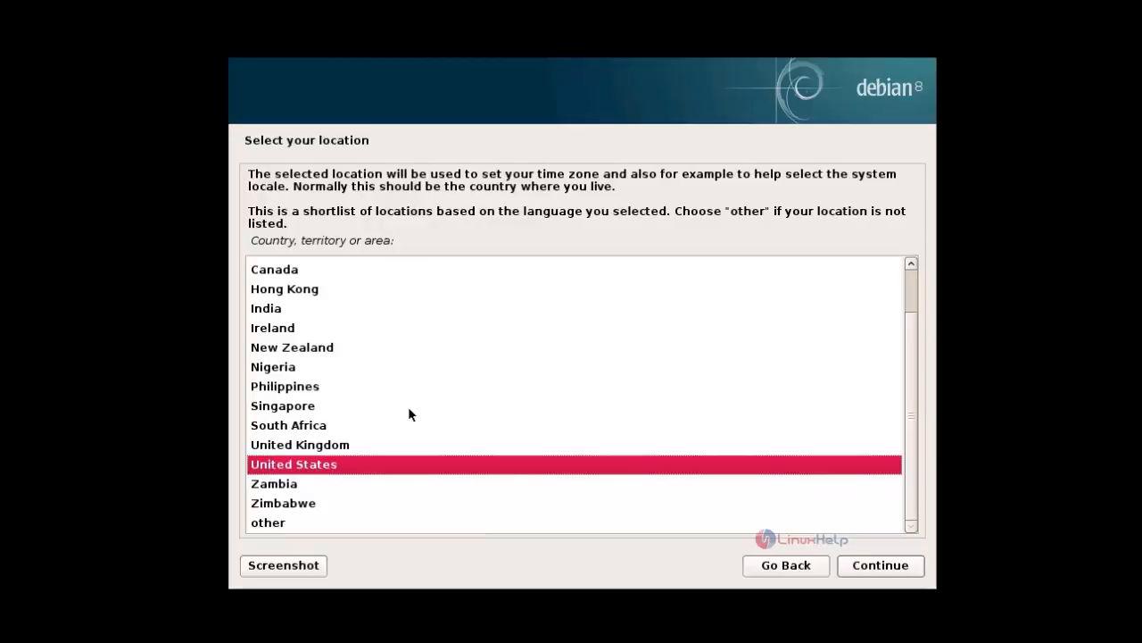
left_click(325, 313)
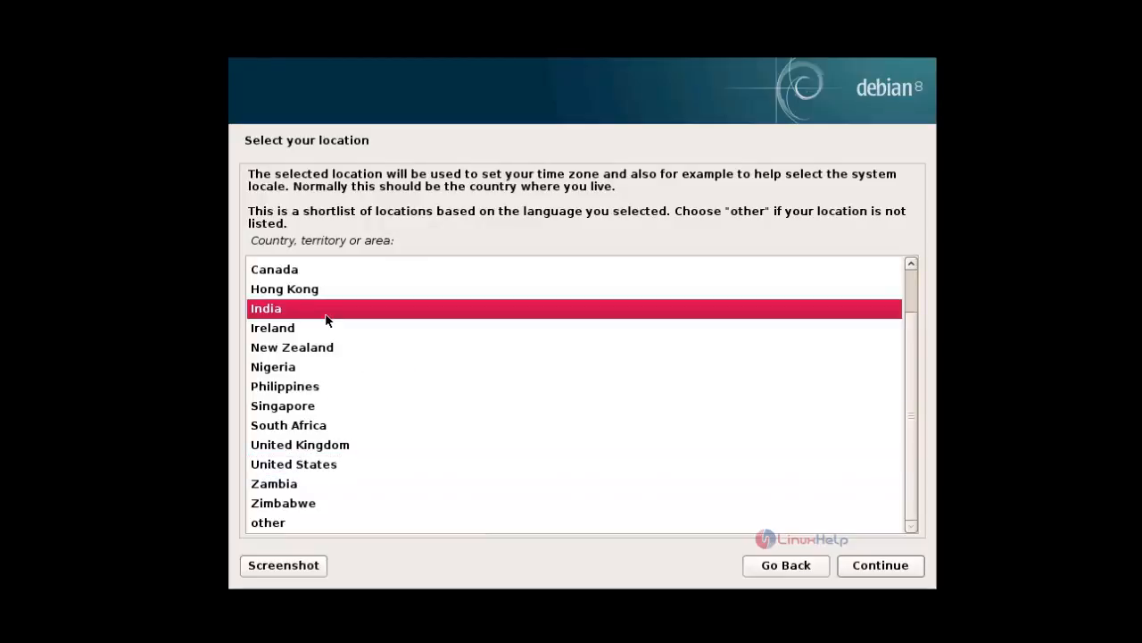
left_click(882, 573)
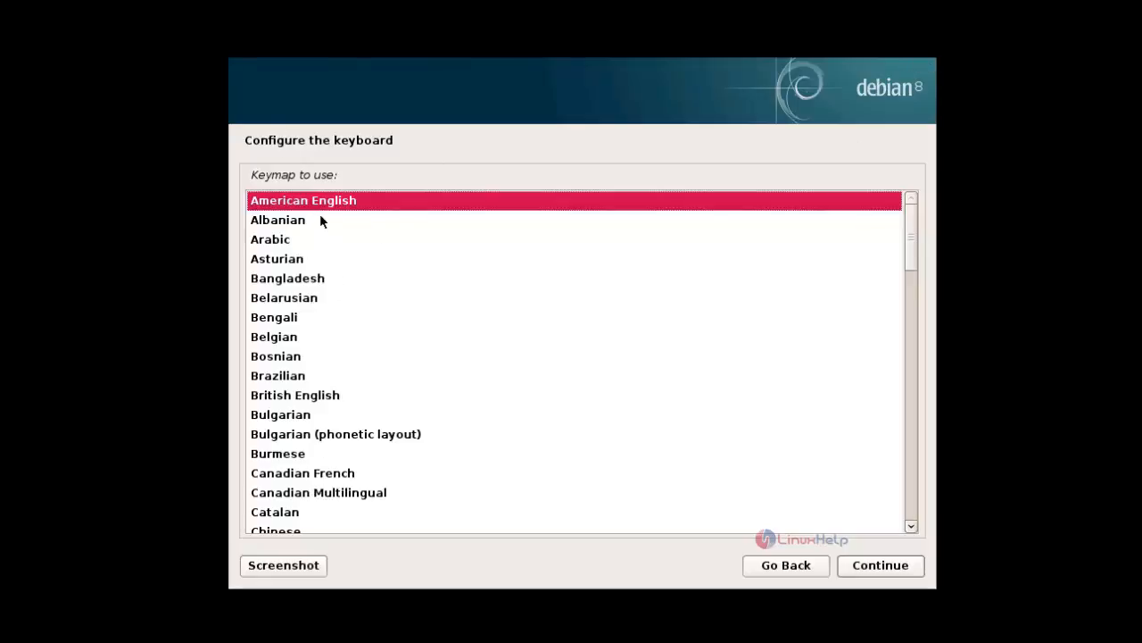
- Choose American English as the keyboard layout
left_click(346, 195)
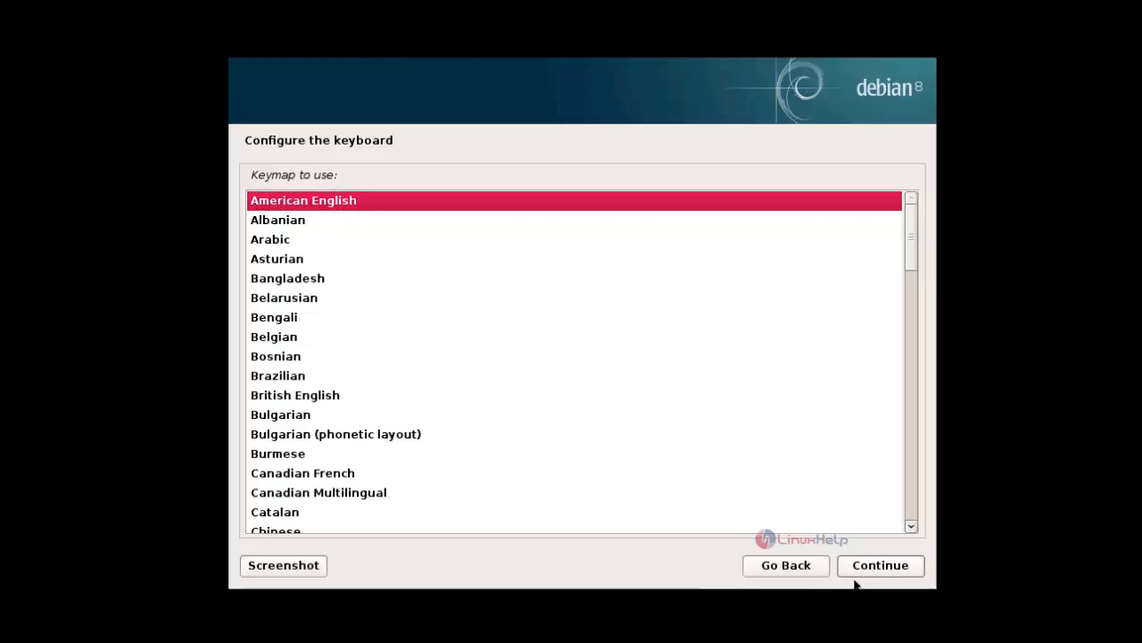
left_click(907, 572)
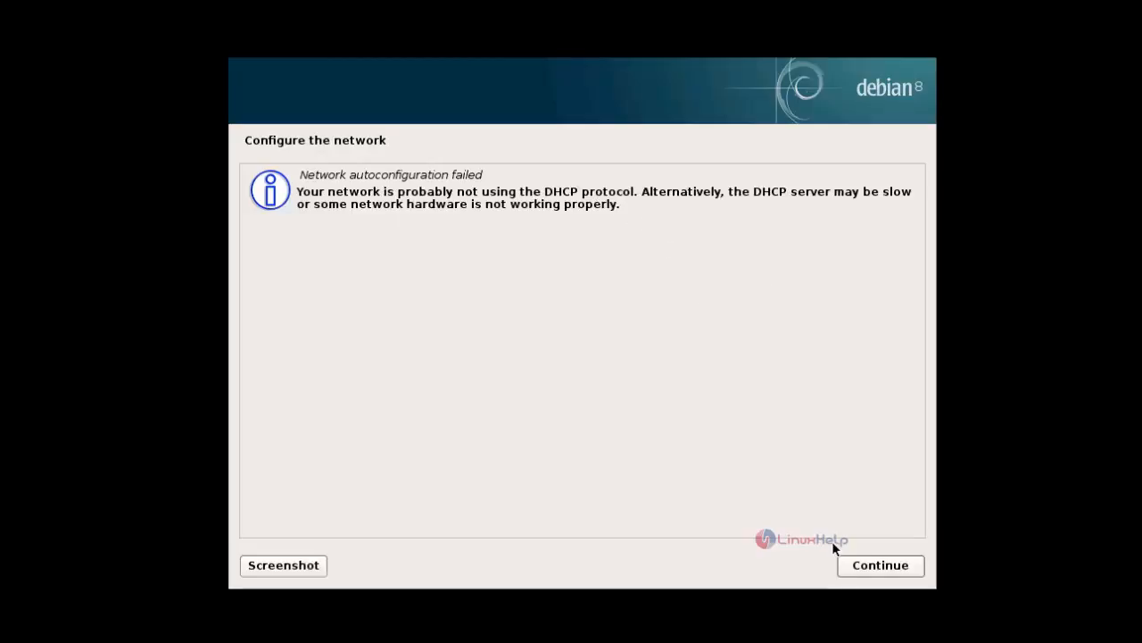
- Choose manual network configuration and set the IP address to 192.168.5.221
left_click(863, 564)
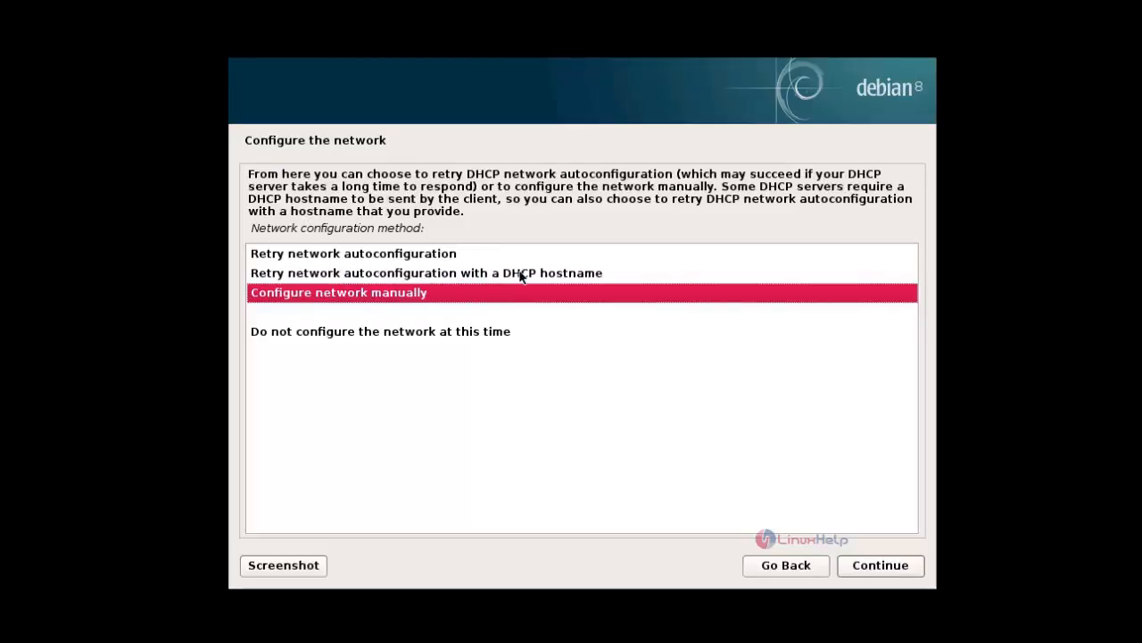
left_click(395, 297)
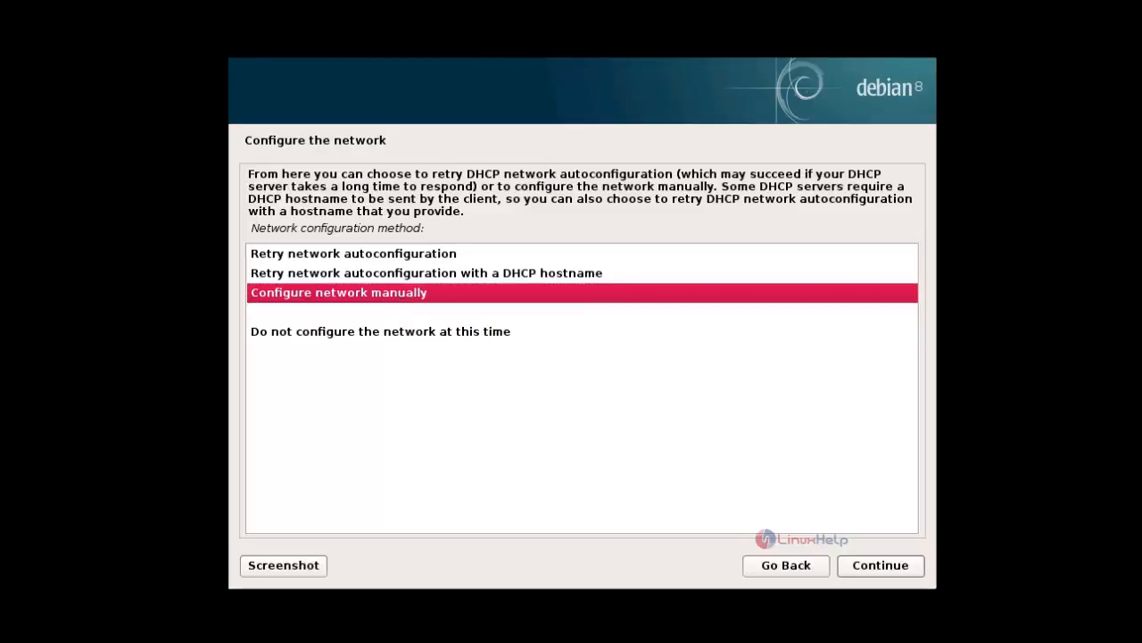
left_click(896, 568)
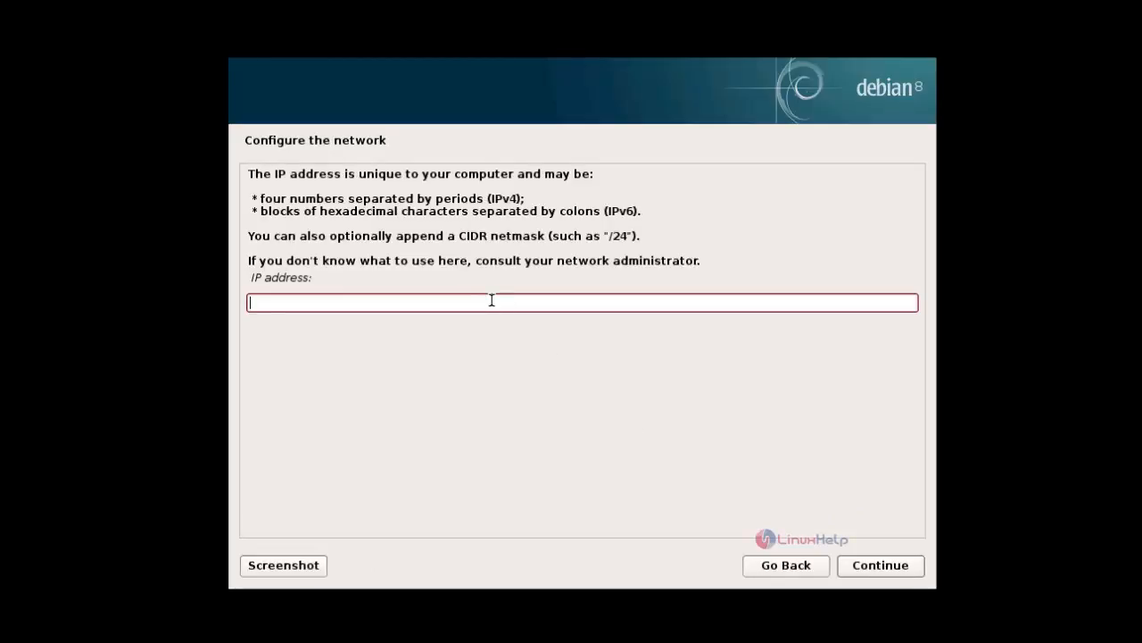
type("192.168.5.221")
left_click(884, 568)
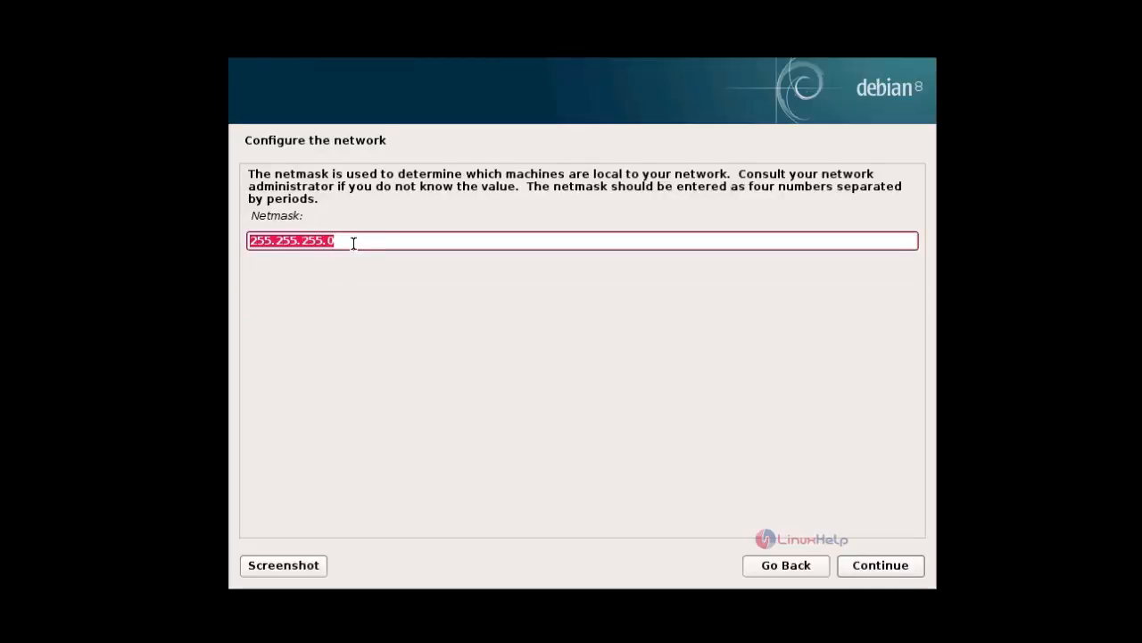
- Accept the netmask 255.255.255.0 and the gateway 192.168.5.1
left_click(880, 565)
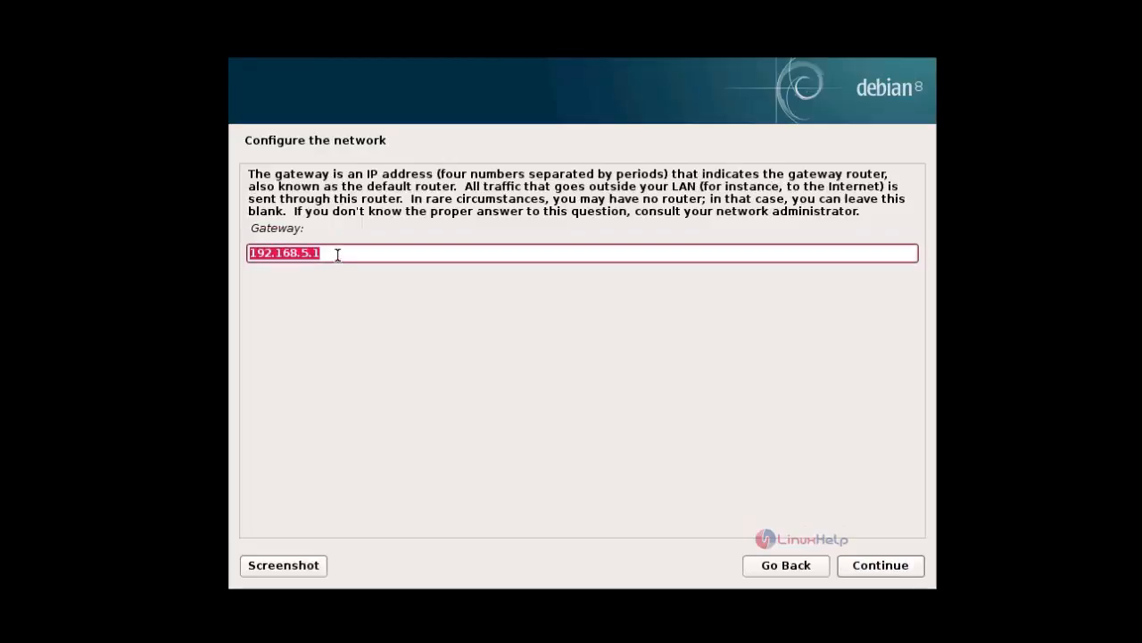
left_click(882, 566)
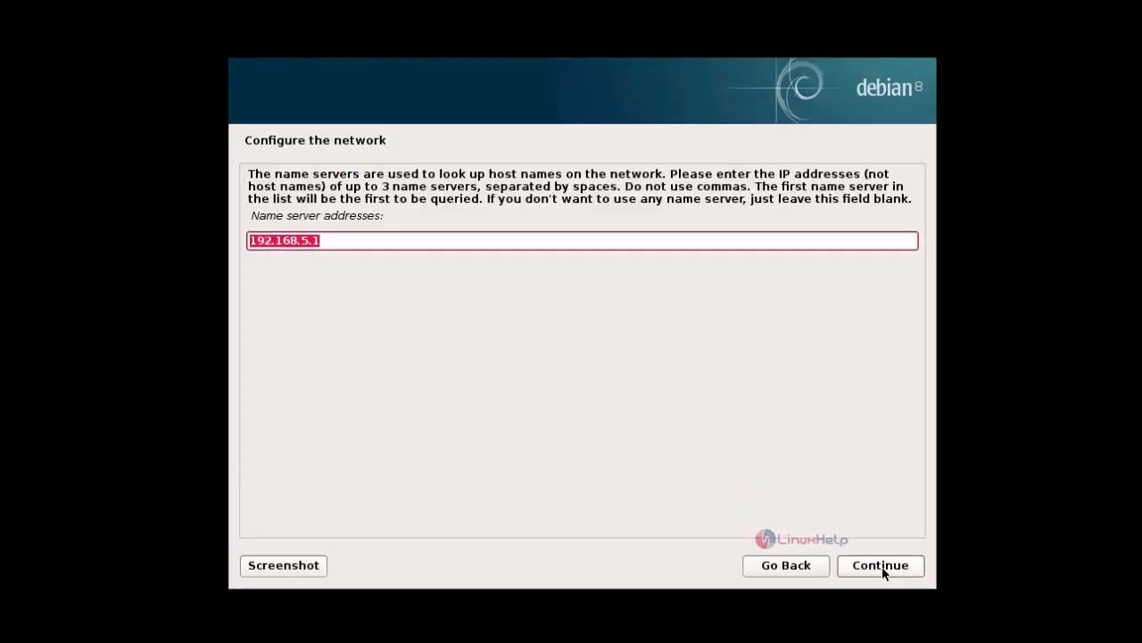
- Replace the suggested name server address with 8.8.8.8 and proceed
left_click(337, 242)
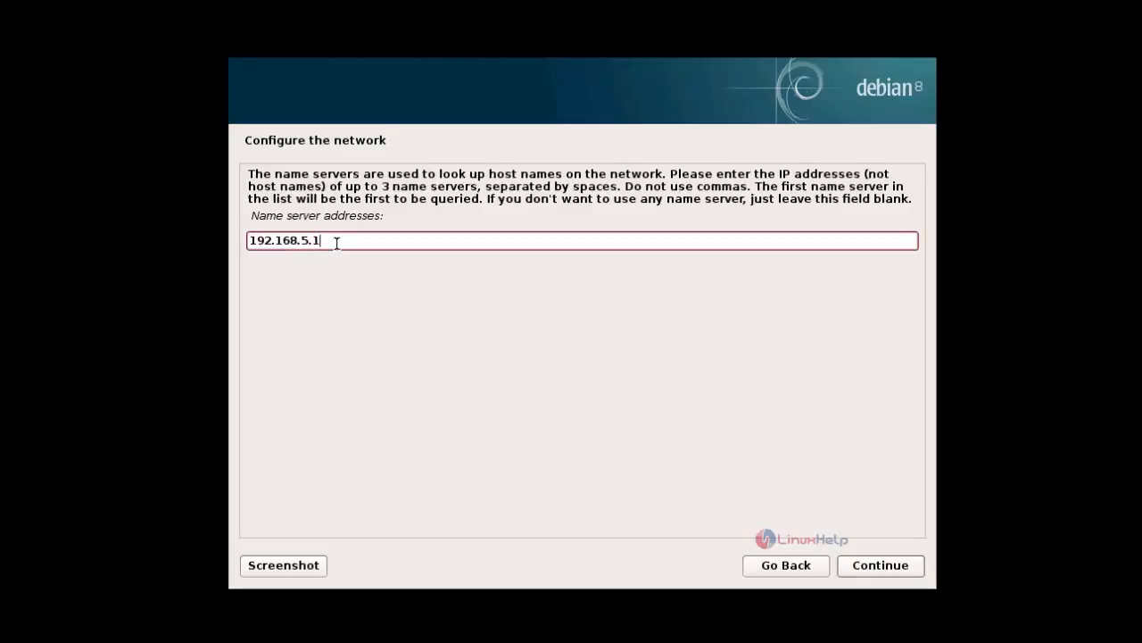
key("BackSpace")
key("BackSpace")
key("BackSpace")
key("BackSpace")
key("BackSpace")
key("BackSpace")
key("BackSpace")
key("BackSpace")
key("BackSpace")
key("BackSpace")
key("BackSpace")
type("8.8.8.8")
left_click(886, 566)
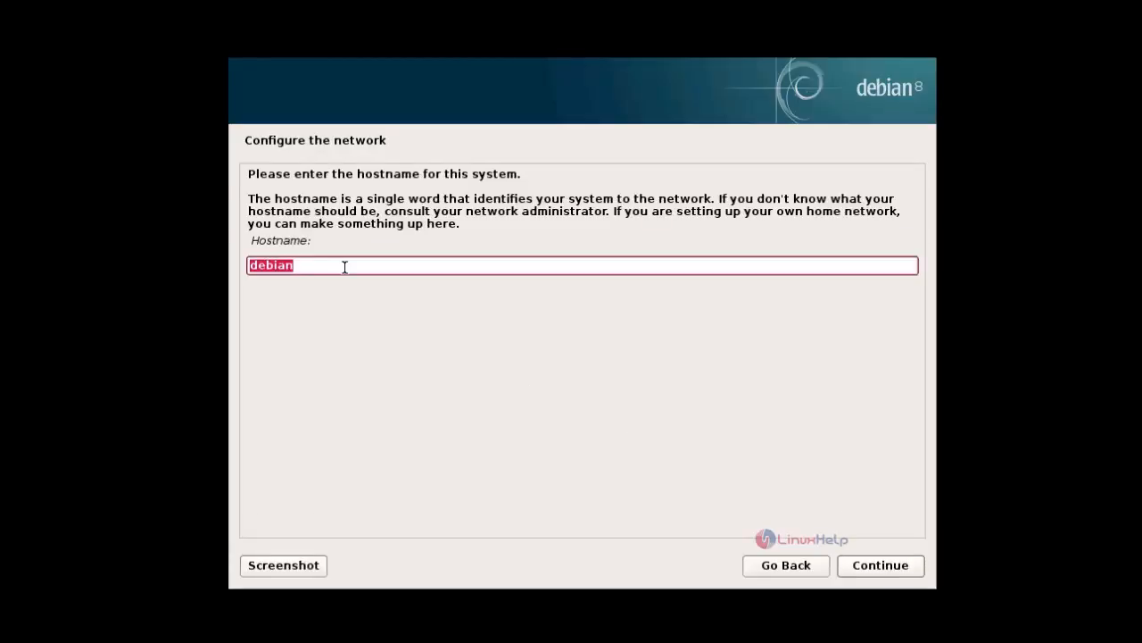
- Set the system's hostname to linuxhelp and proceed
key("BackSpace")
type("linuxhelp")
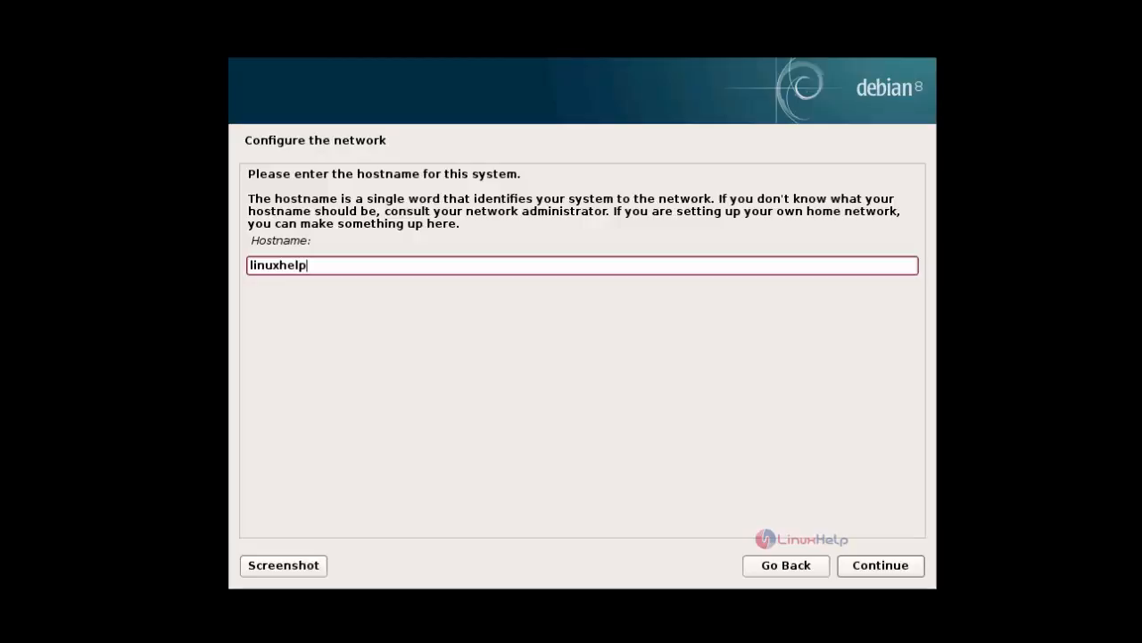
left_click(889, 565)
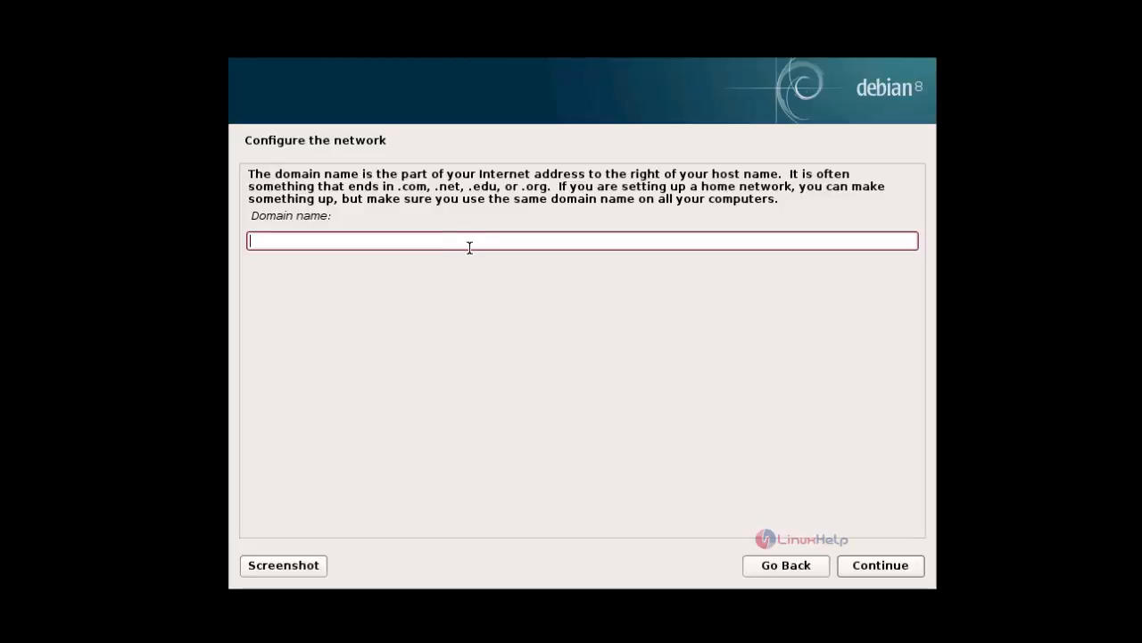
- Set the domain name to admin.linuxhelp.com and proceed
type("admin.linuxhelp")
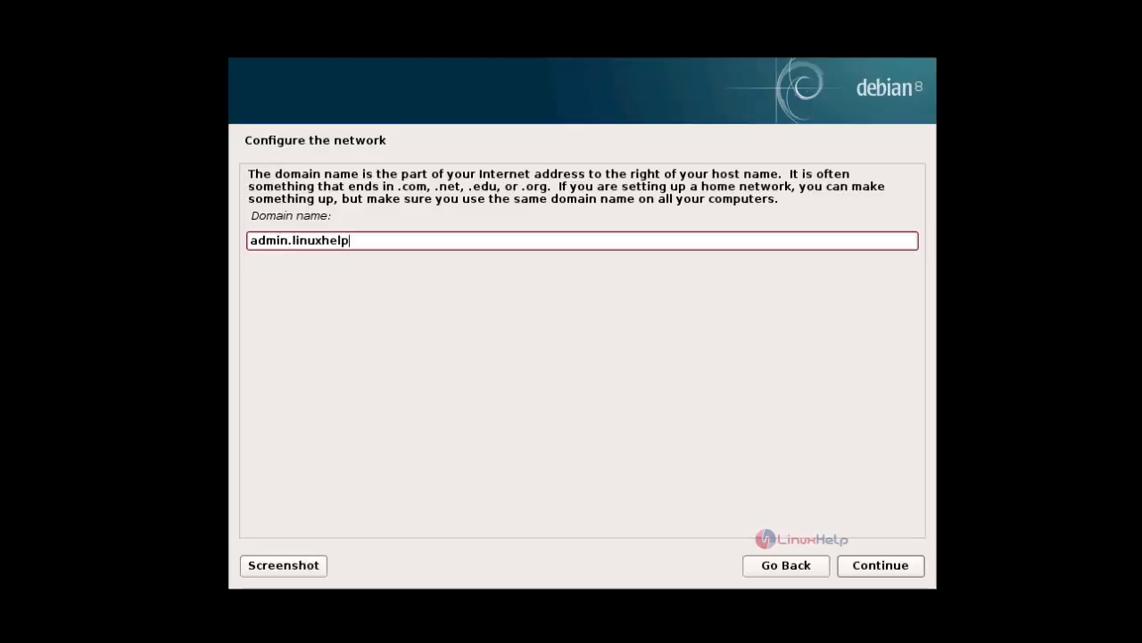
type(".com")
left_click(880, 564)
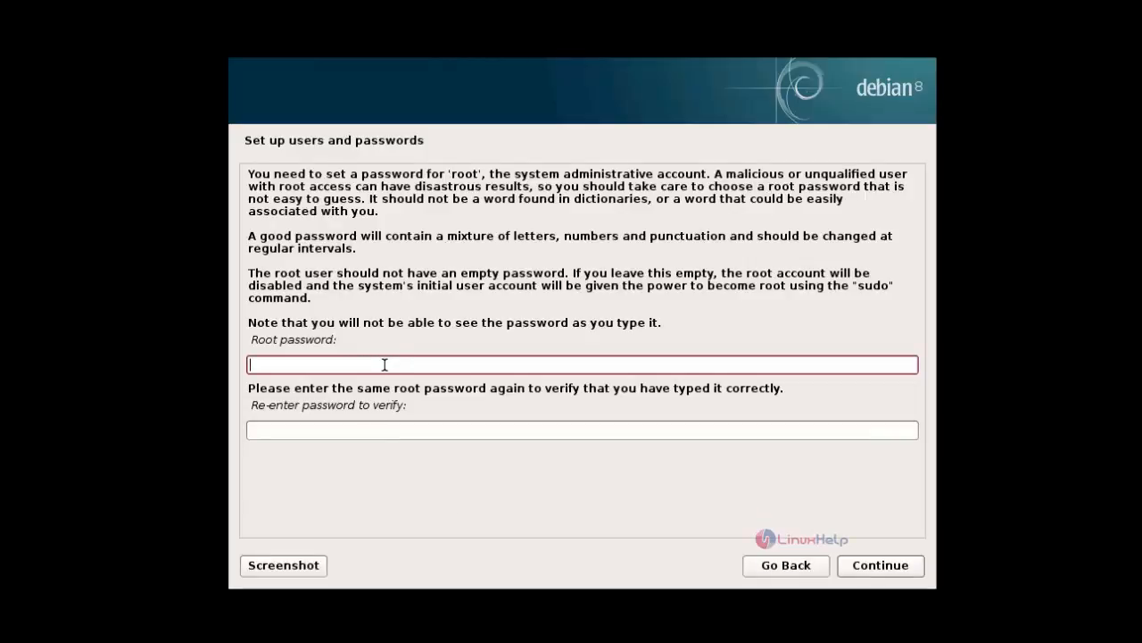
- Enter the root password, repeat it for verification, and proceed
type("******")
key("Tab")
type("****")
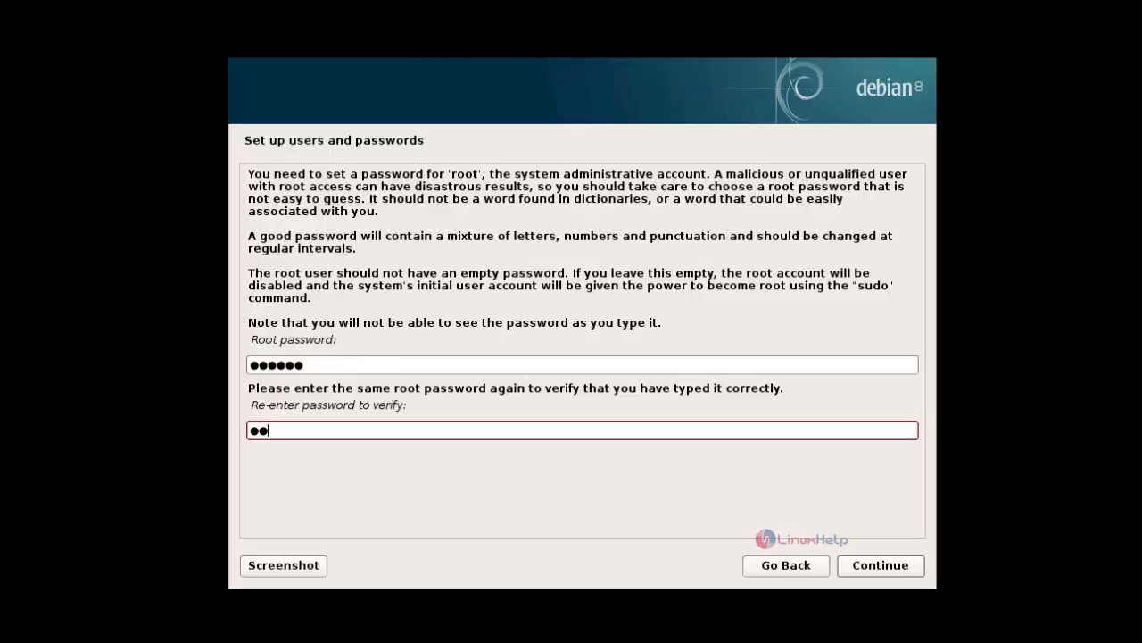
type("**")
left_click(873, 566)
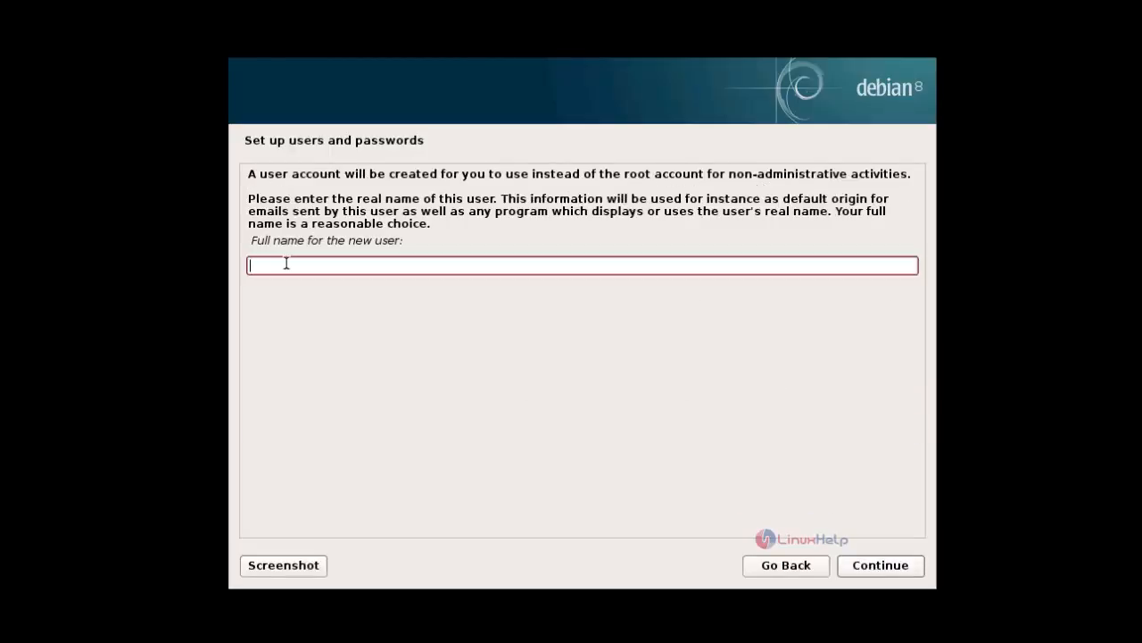
- Enter user1 as the new user's full name and accept user1 as the account's username
type("user1")
left_click(916, 569)
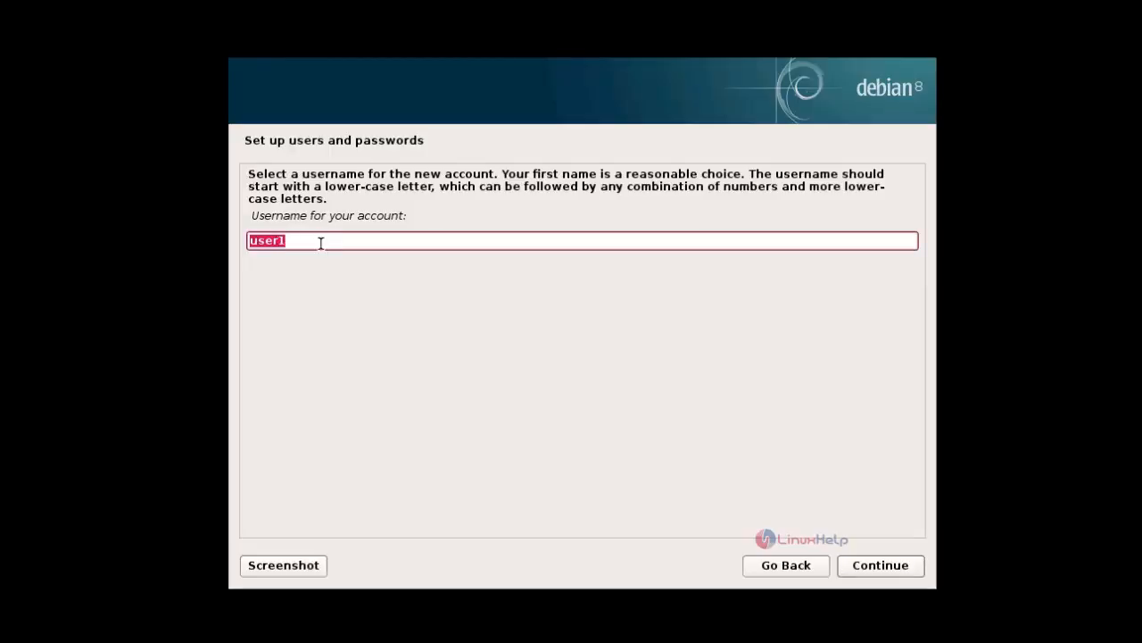
left_click(906, 572)
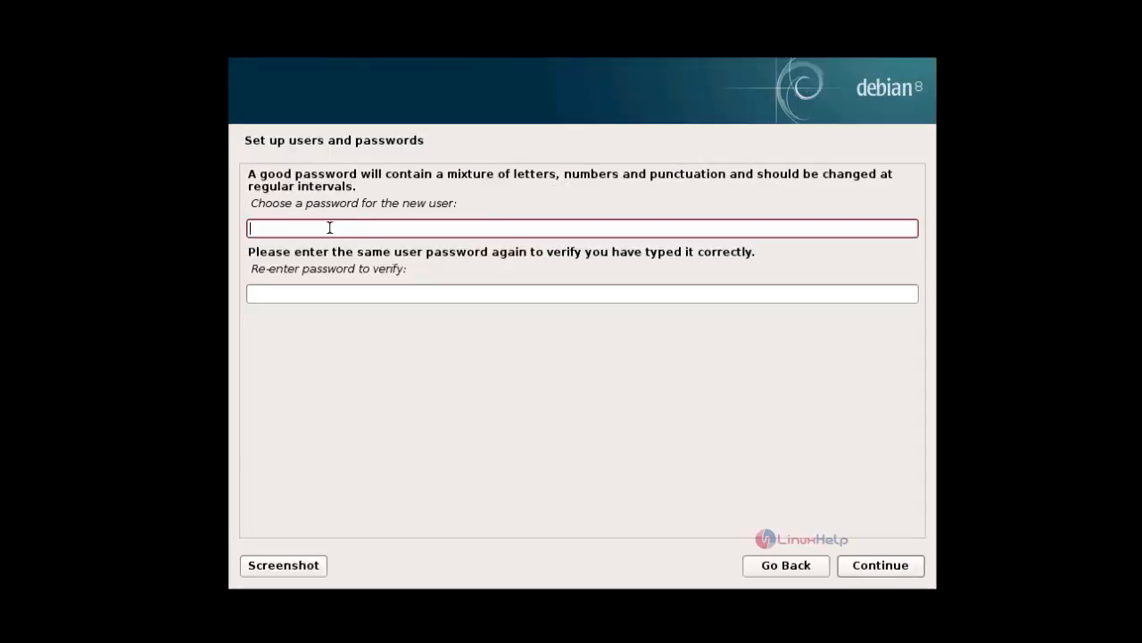
- Enter the new user's password, repeat it for verification, and proceed
type("123456")
key("Tab")
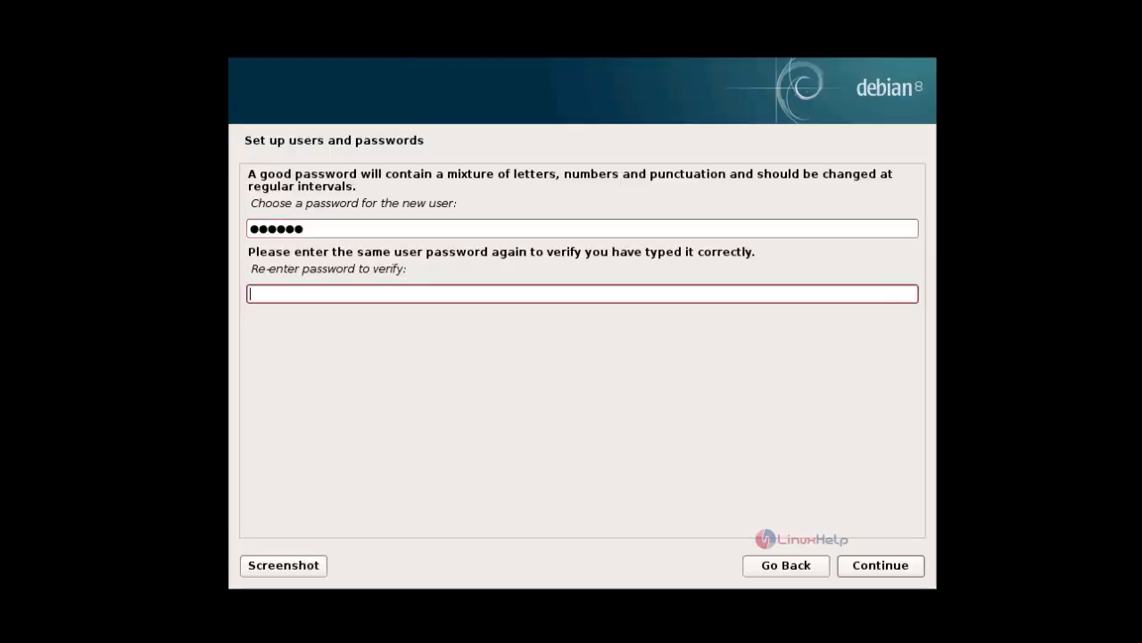
type("123456")
left_click(891, 565)
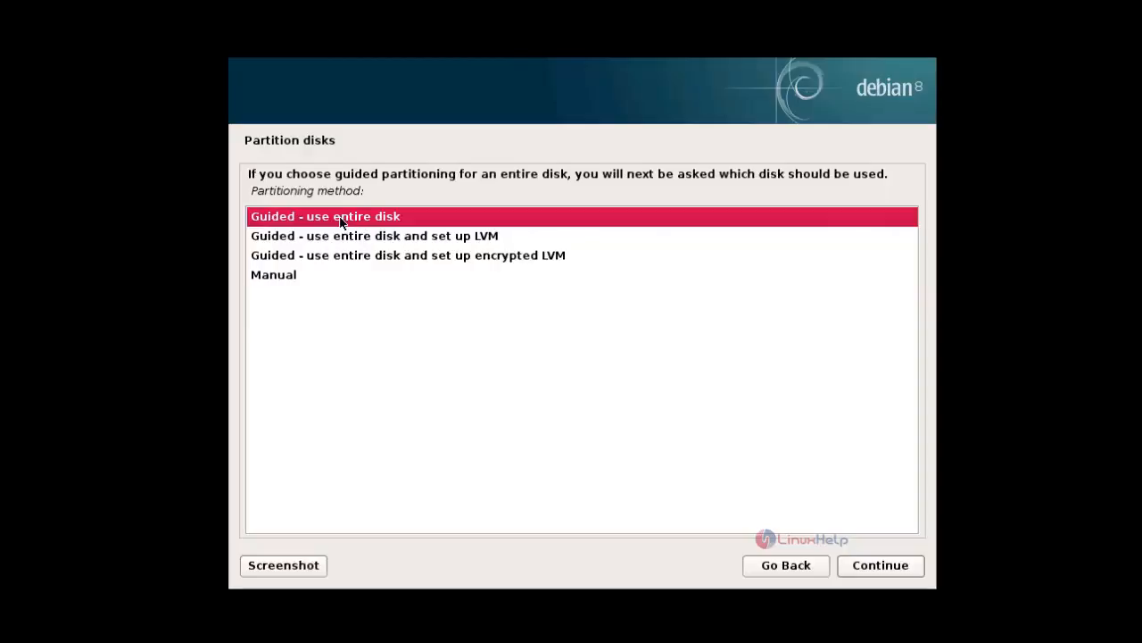
double_click(341, 223)
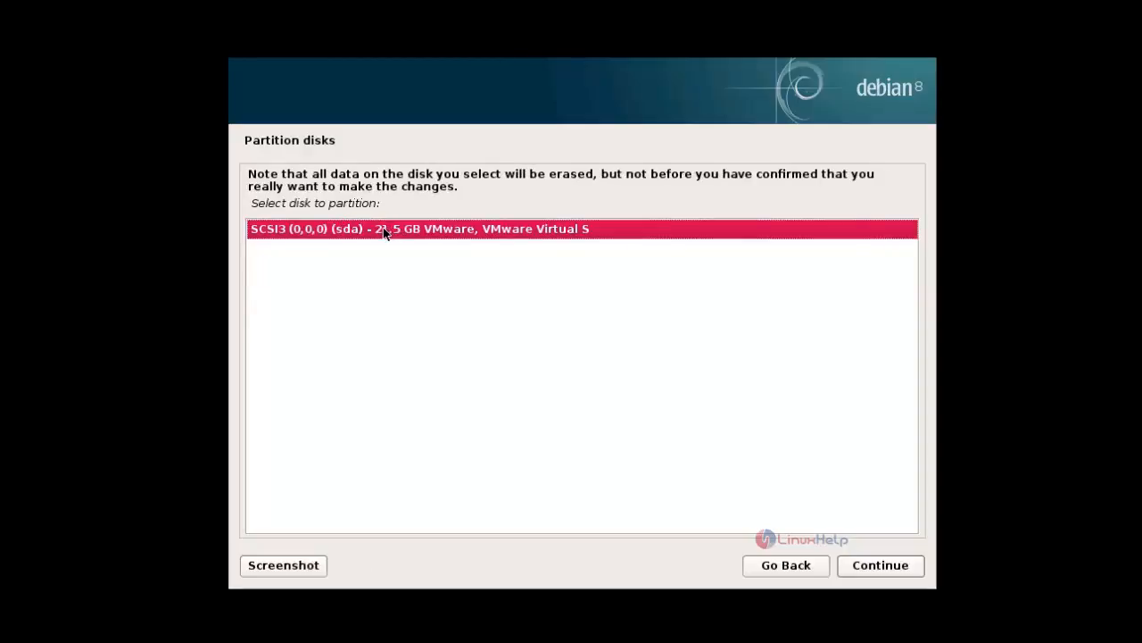
double_click(382, 231)
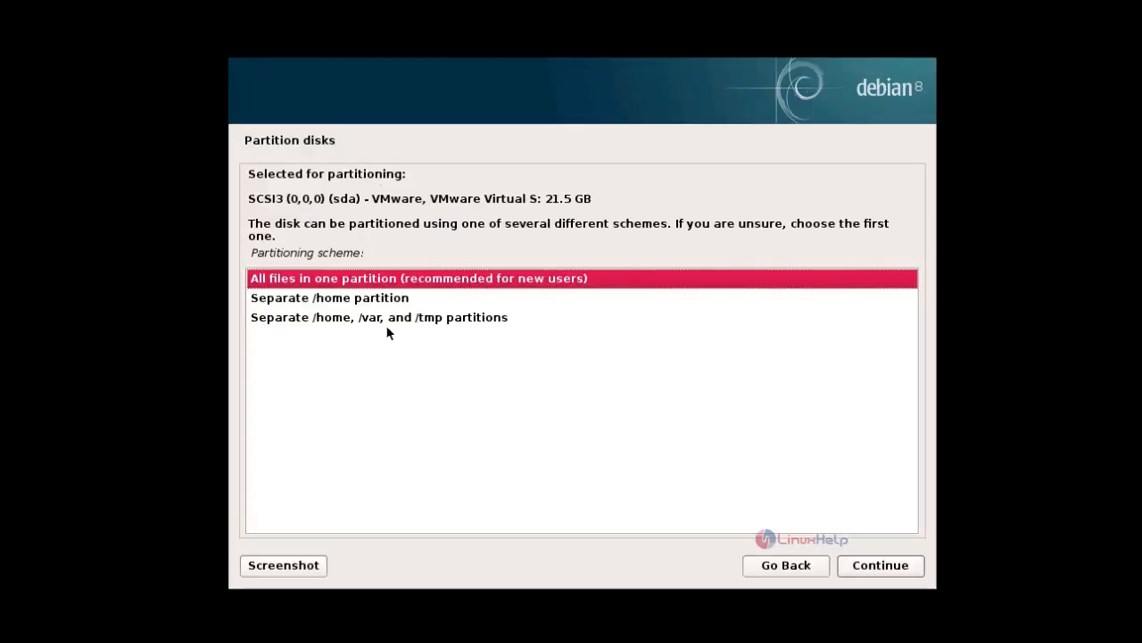
left_click(790, 570)
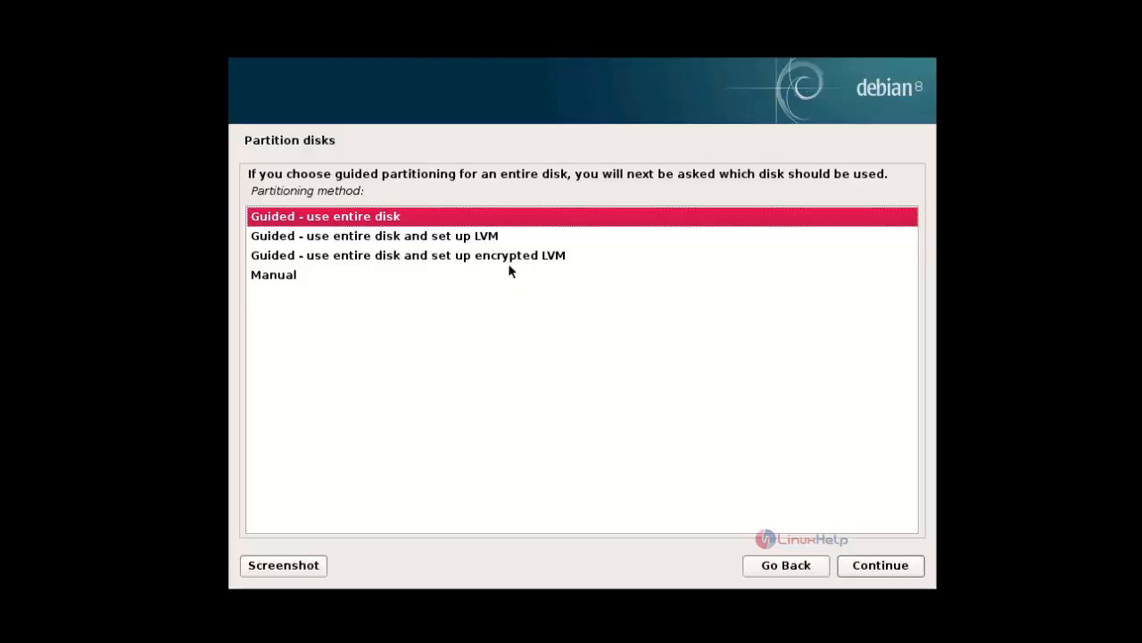
- Choose the Manual partitioning method and proceed to the partition overview
left_click(288, 280)
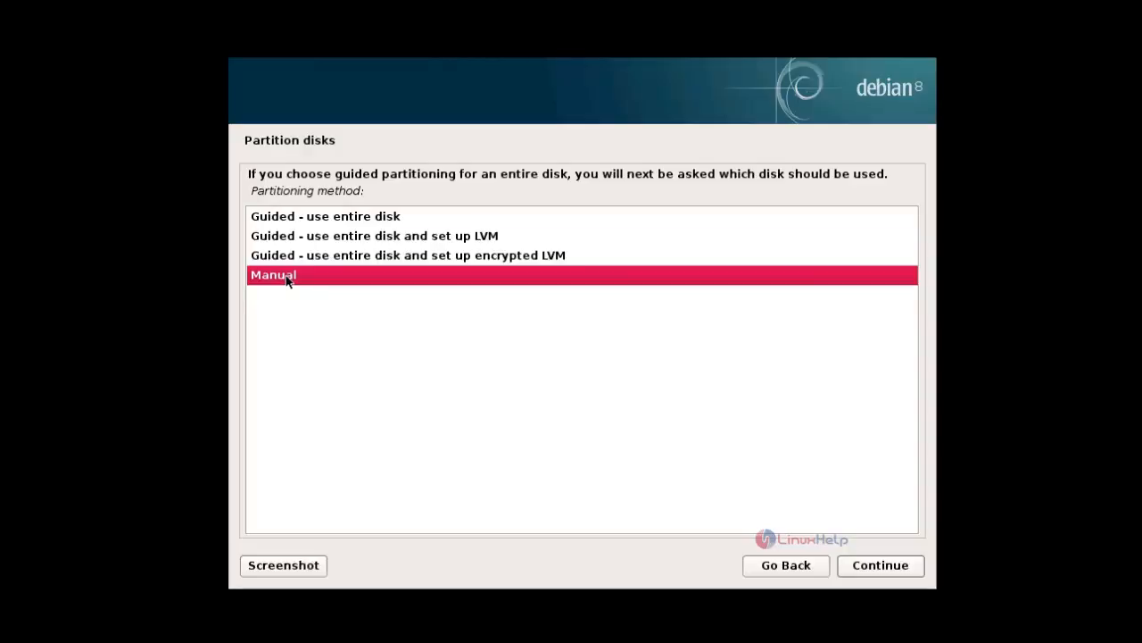
left_click(873, 566)
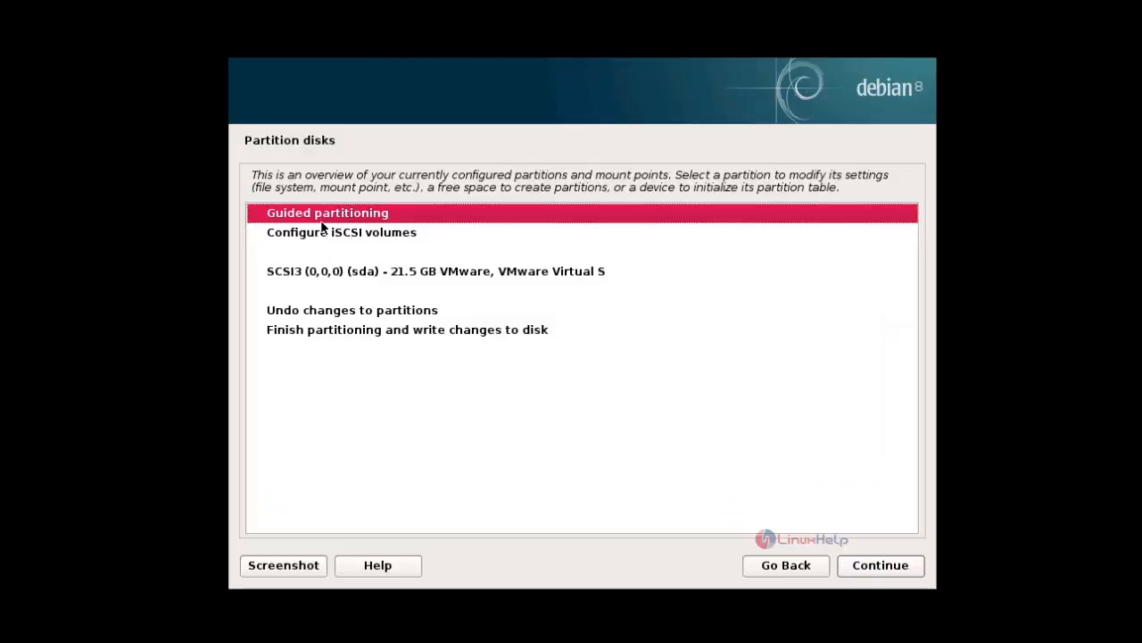
- Create a new empty partition table on the 21.5 GB SCSI3 (sda) disk
left_click(403, 271)
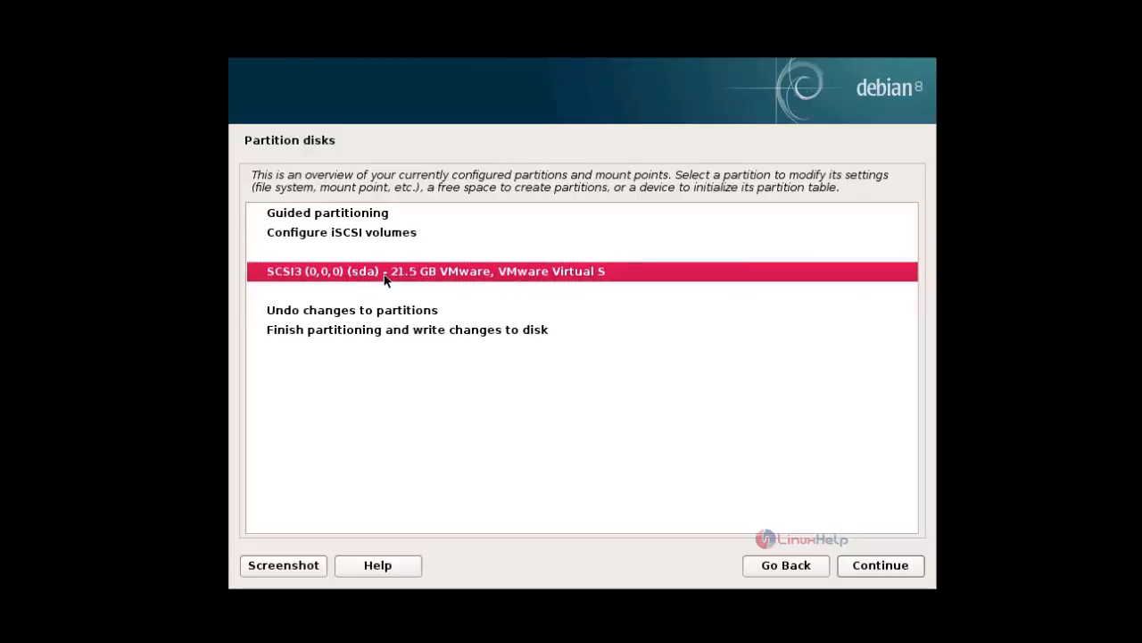
left_click(882, 568)
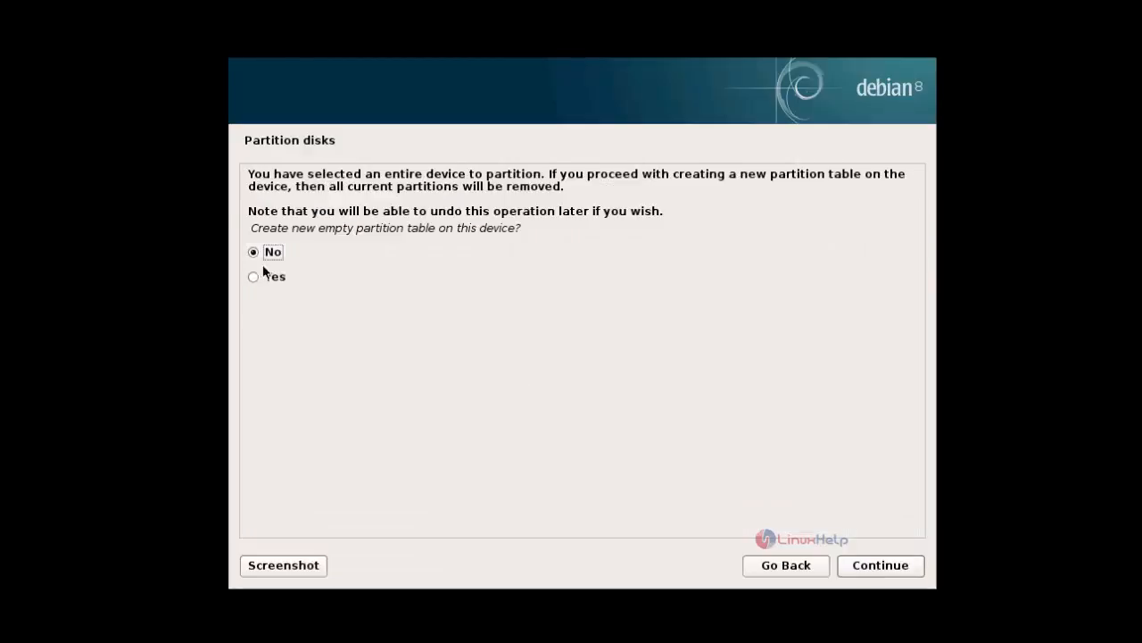
left_click(264, 277)
left_click(880, 573)
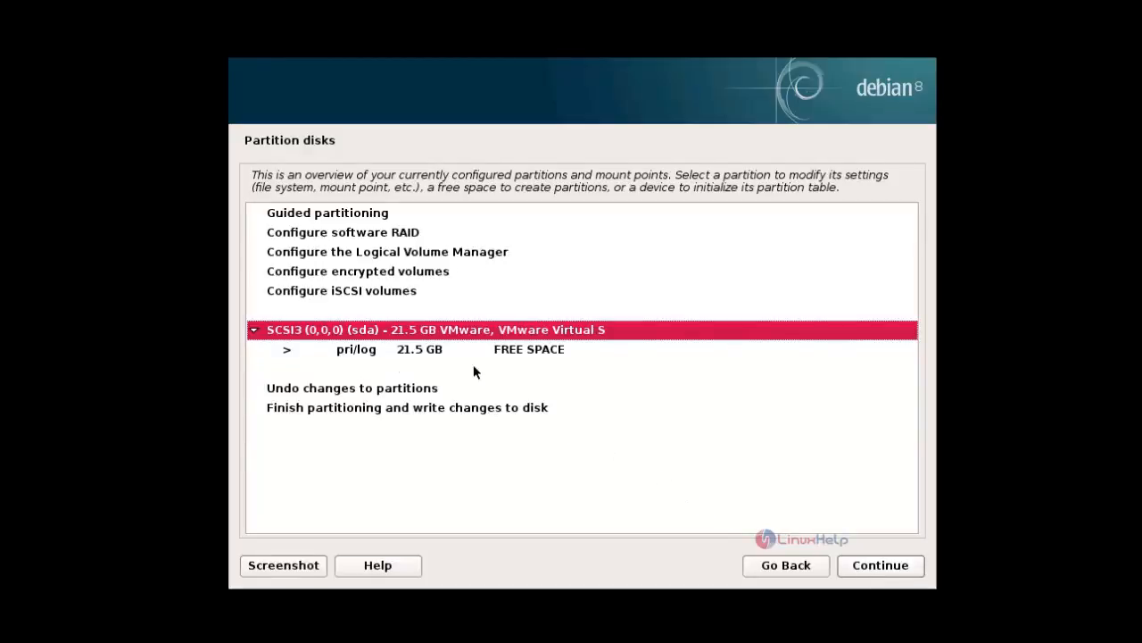
- Start a new partition in the disk's free space and set its size to 300 MB
left_click(530, 351)
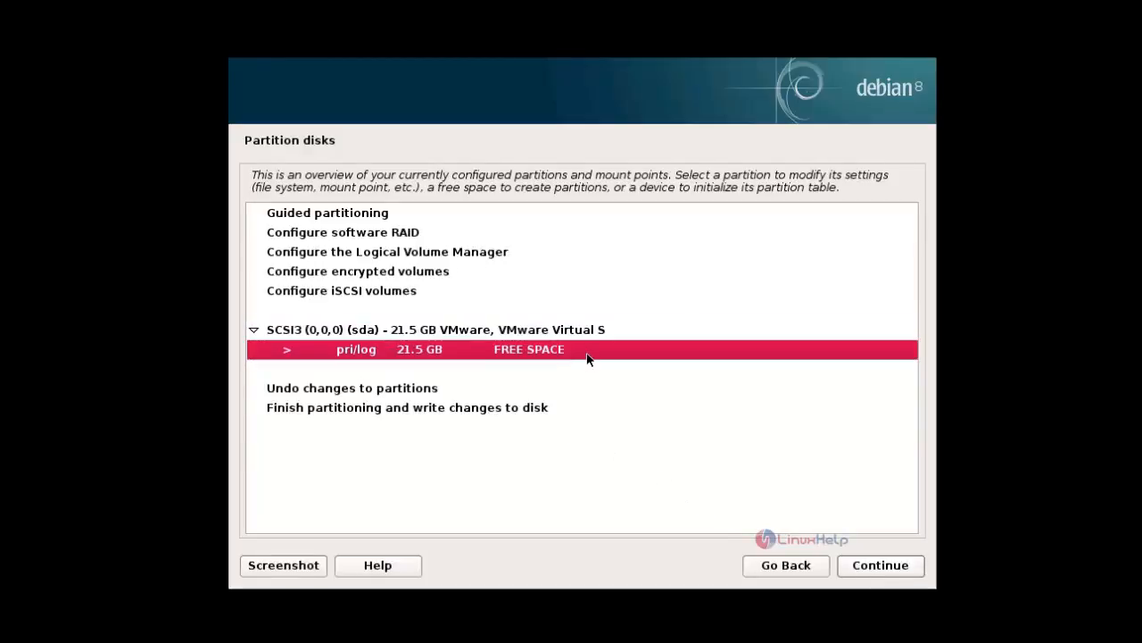
left_click(880, 566)
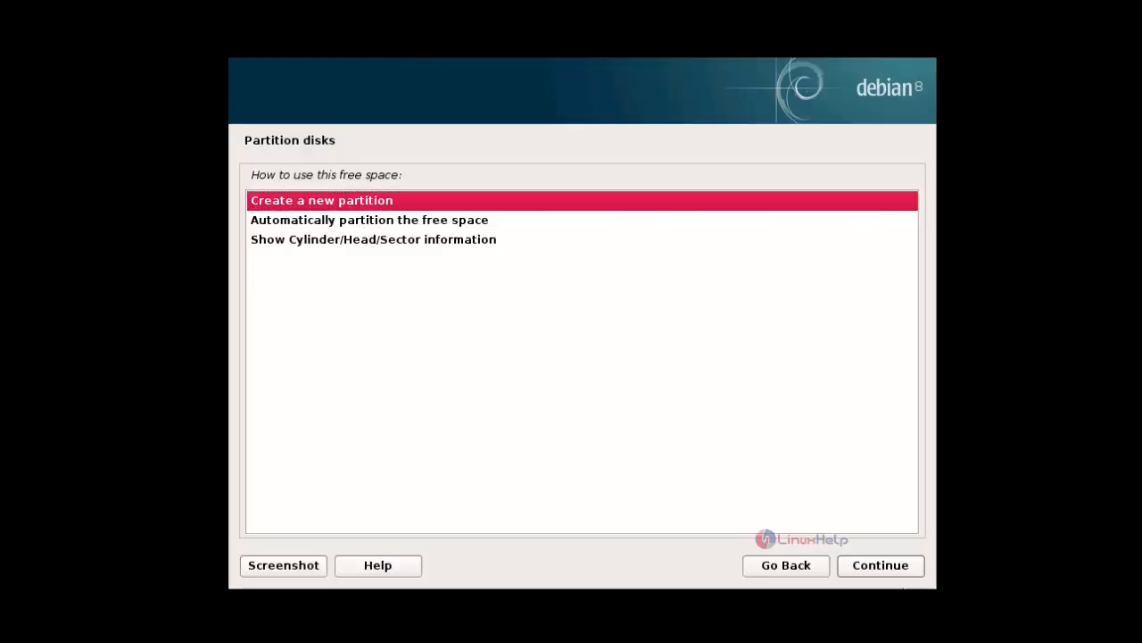
left_click(880, 566)
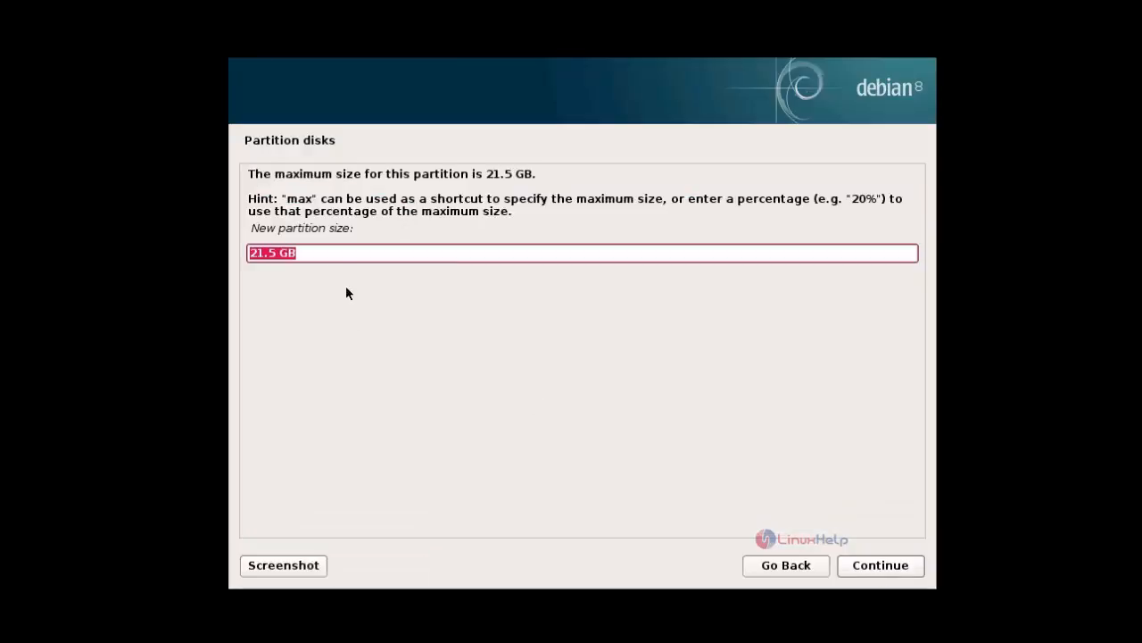
left_click(327, 255)
double_click(327, 255)
key("BackSpace")
key("BackSpace")
key("BackSpace")
key("BackSpace")
key("BackSpace")
key("BackSpace")
type("33")
key("BackSpace")
key("BackSpace")
type("300")
type("GB")
key("BackSpace")
key("BackSpace")
key("BackSpace")
key("BackSpace")
key("BackSpace")
type("300")
left_click(895, 569)
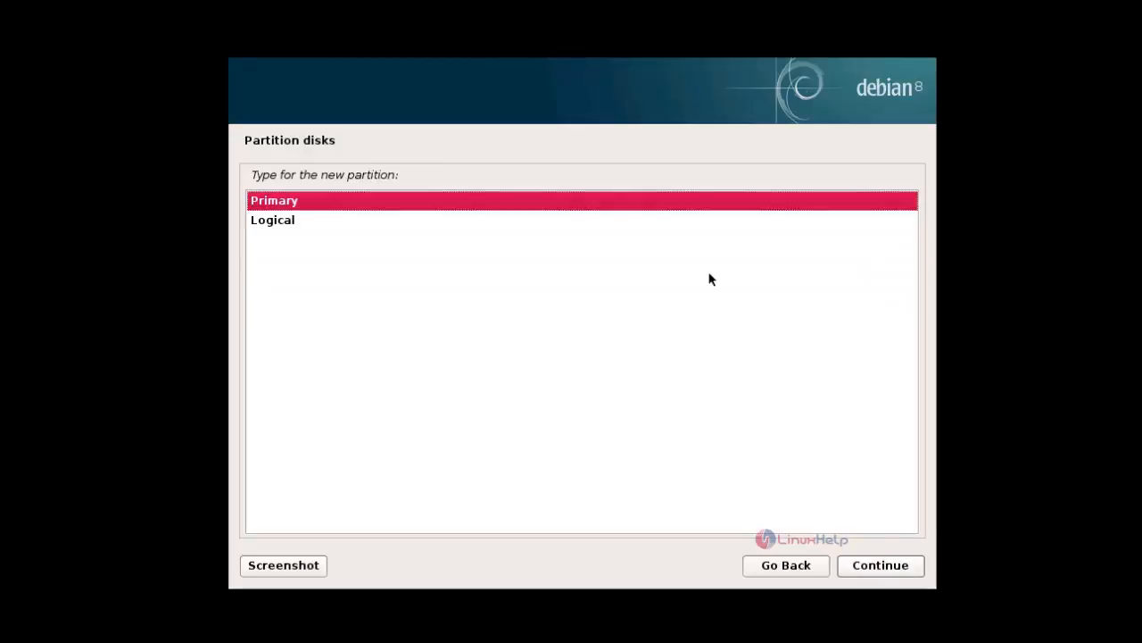
- Make the new partition Primary and place it at the beginning of the available space
left_click(680, 201)
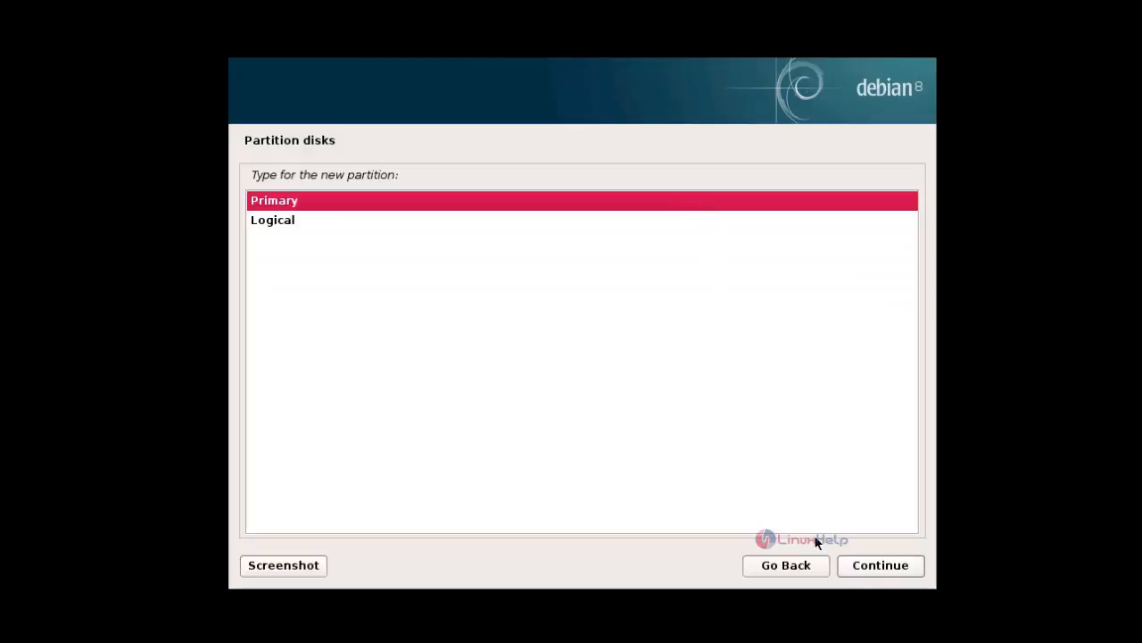
left_click(882, 565)
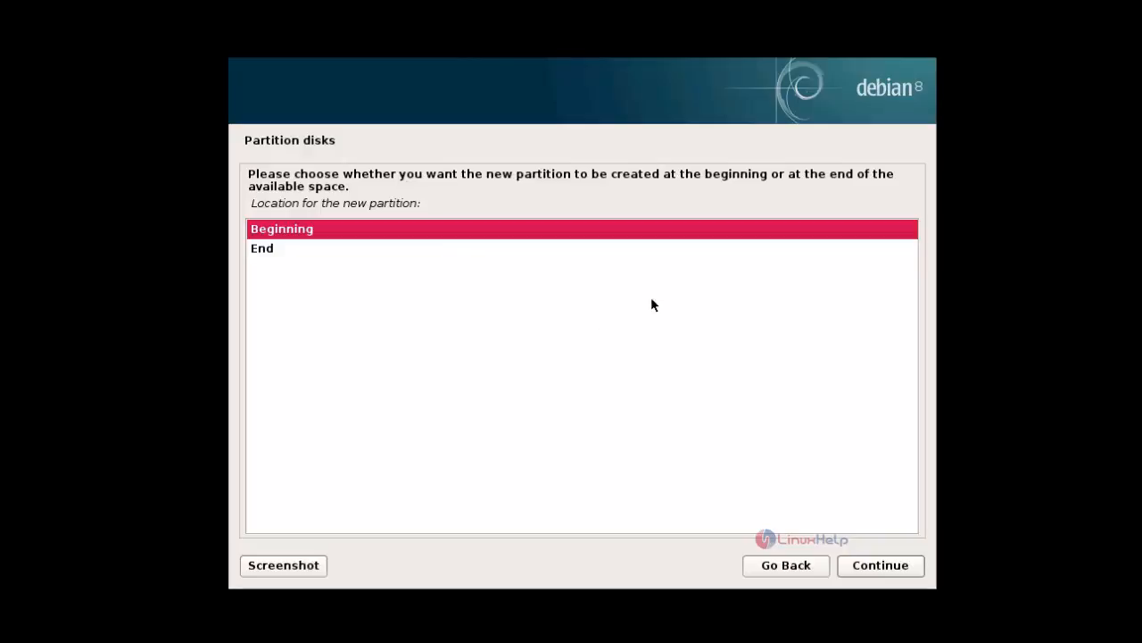
left_click(877, 567)
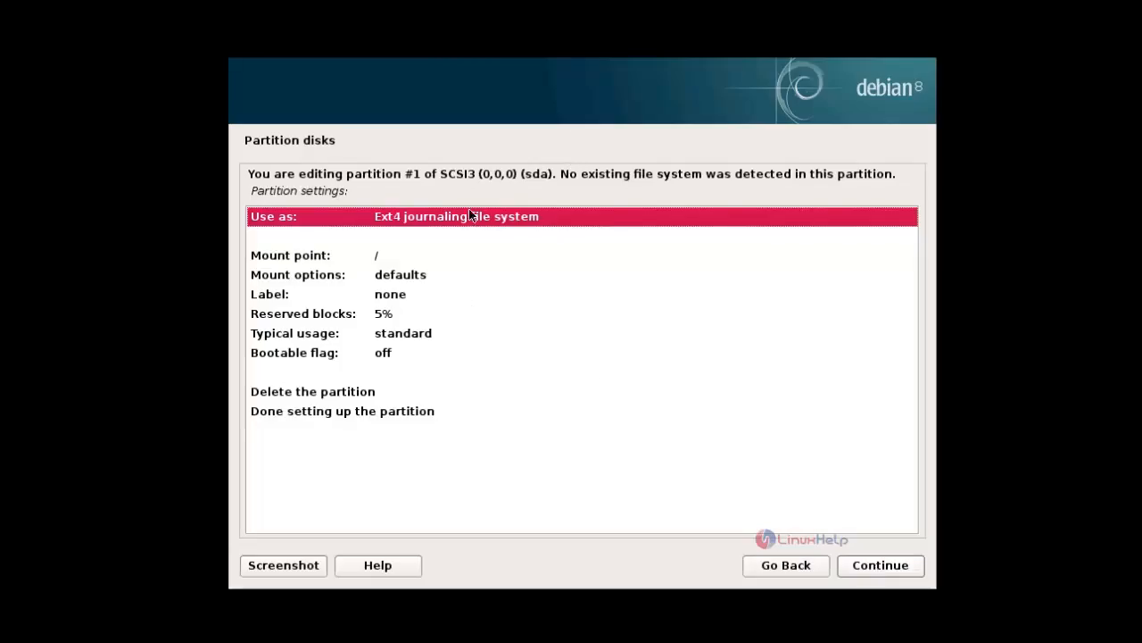
- Set partition #1 to the Ext4 journaling file system with mount point /boot and finish setting it up
double_click(528, 221)
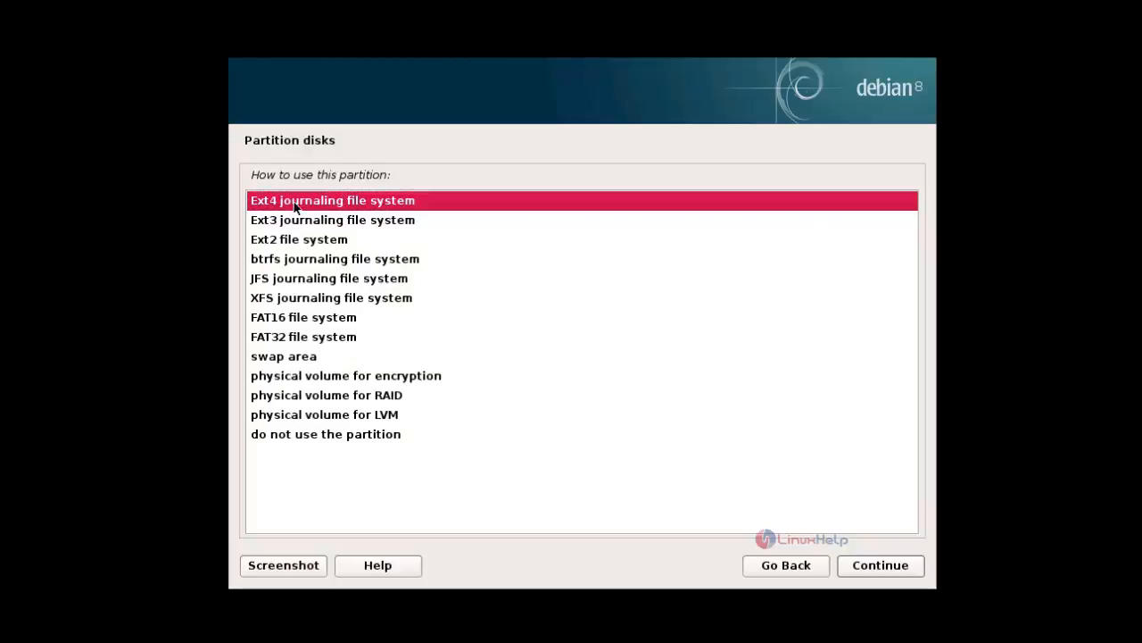
double_click(354, 206)
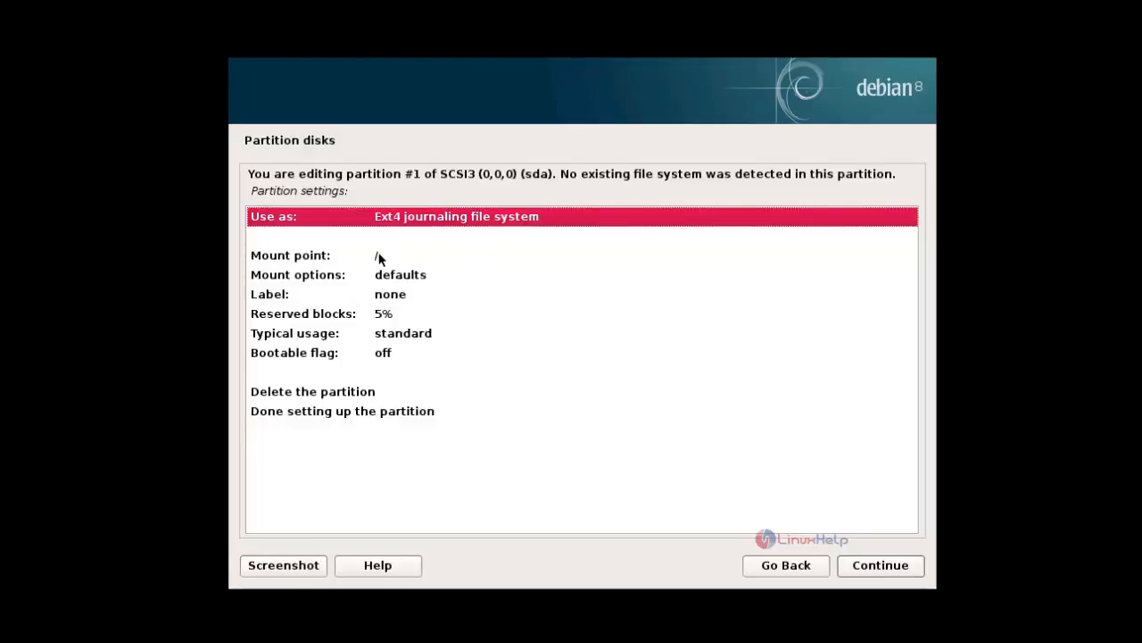
double_click(378, 257)
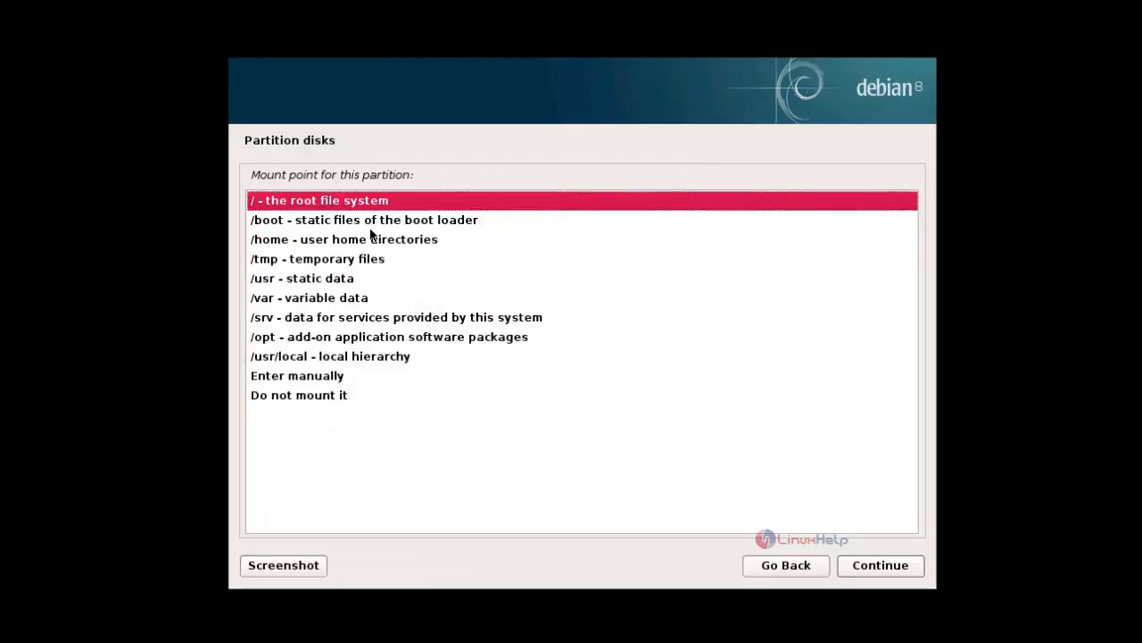
left_click(368, 222)
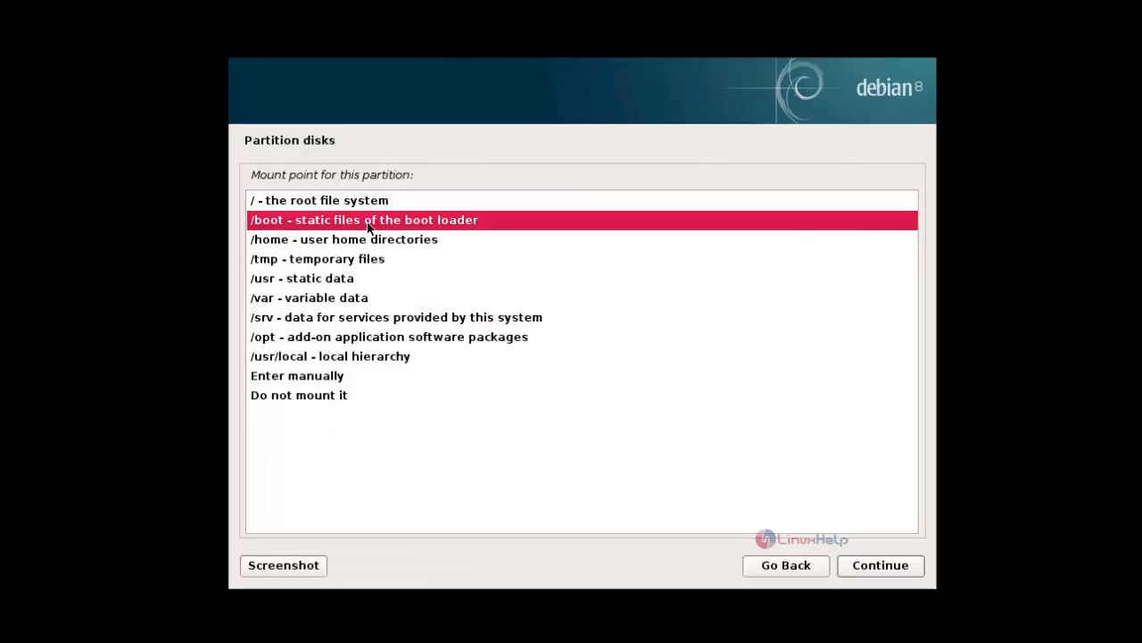
double_click(368, 223)
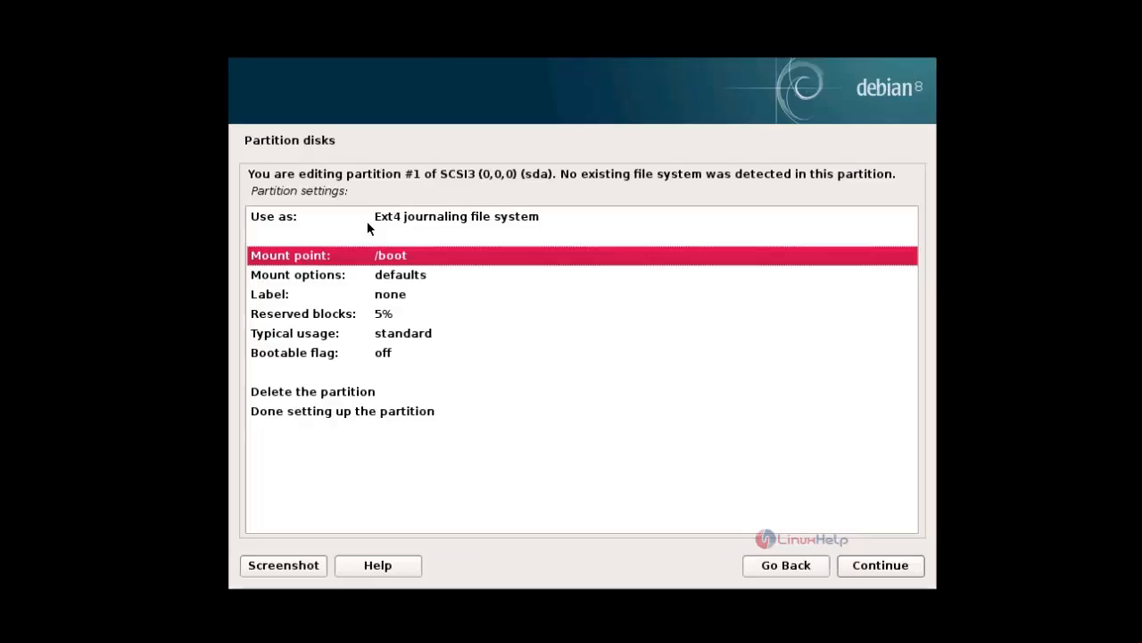
left_click(360, 412)
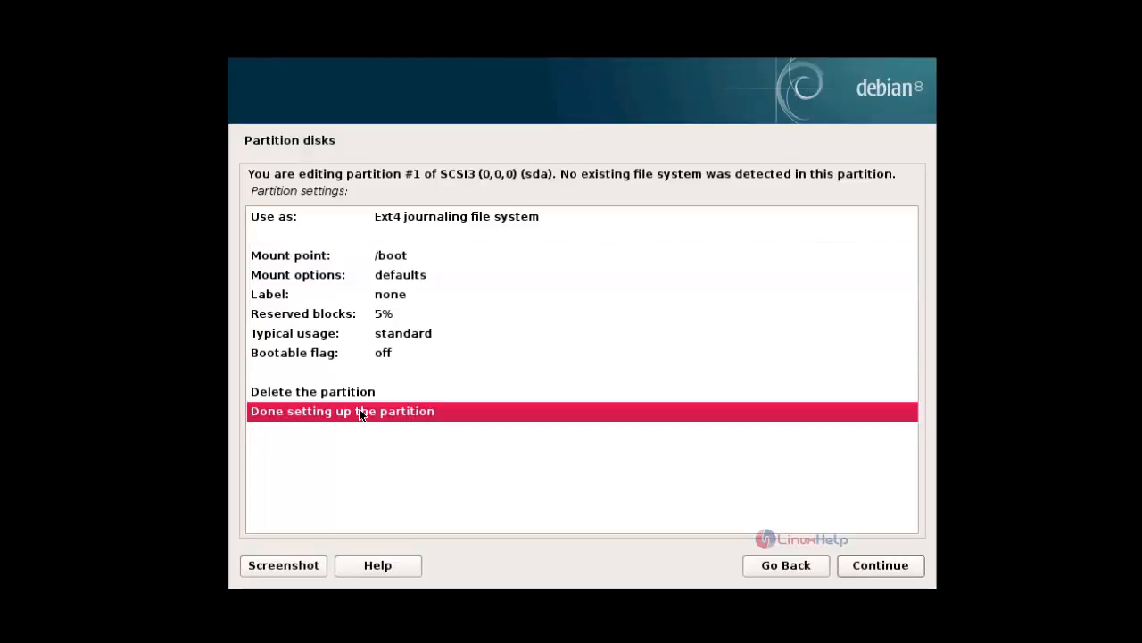
left_click(897, 571)
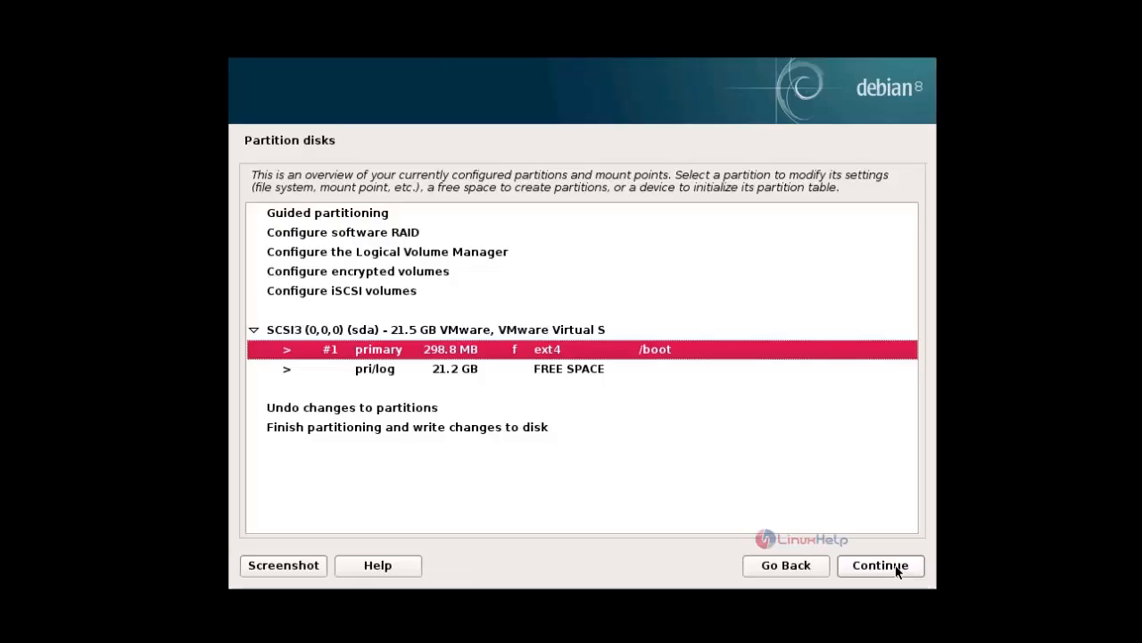
- Create a 2 GB primary partition at the beginning of the remaining free space
left_click(564, 373)
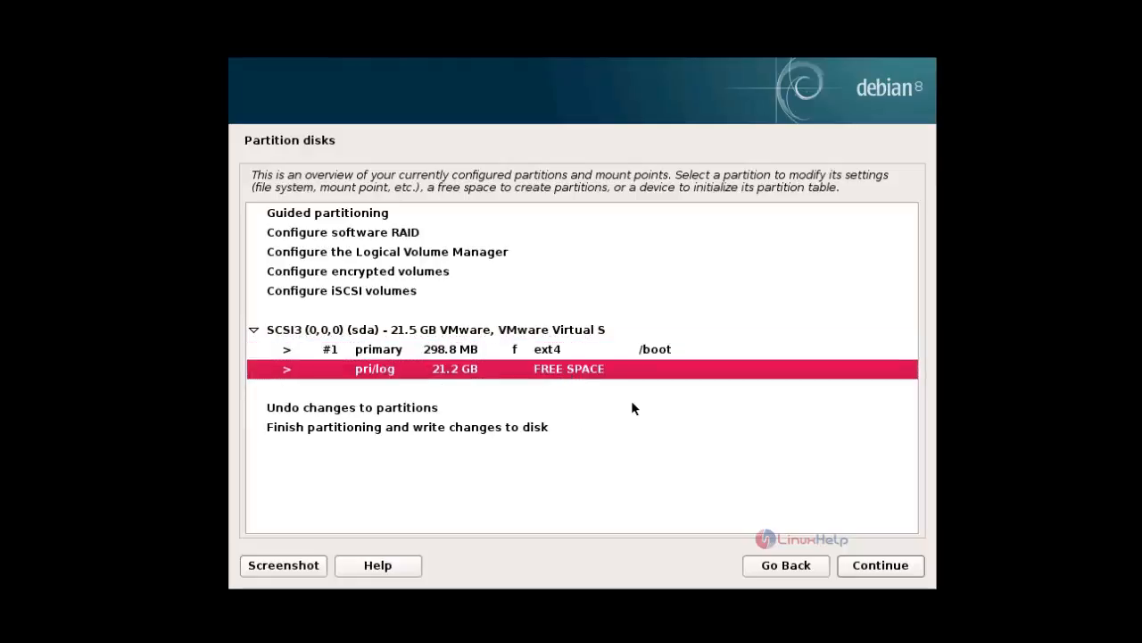
left_click(873, 571)
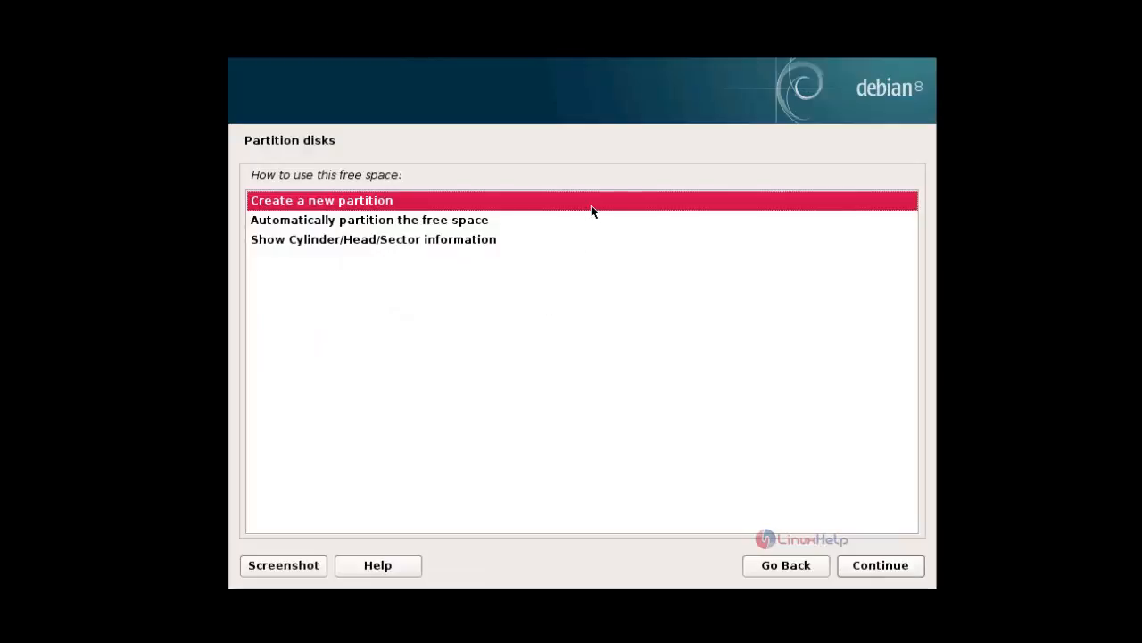
left_click(865, 568)
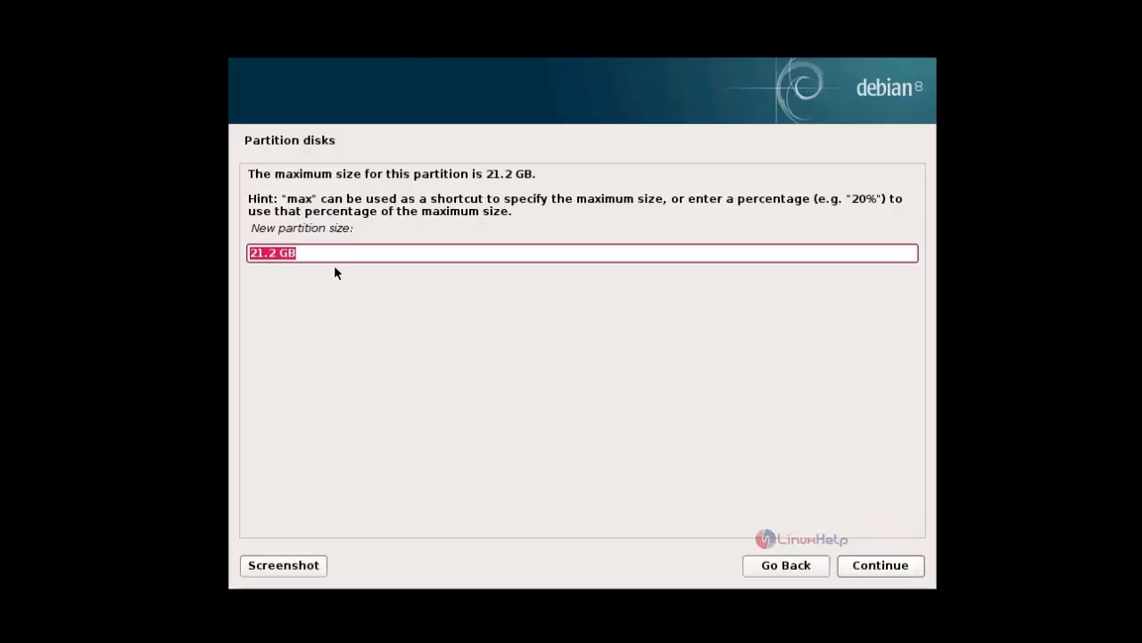
key("BackSpace")
type("20")
key("BackSpace")
type("GB")
left_click(879, 565)
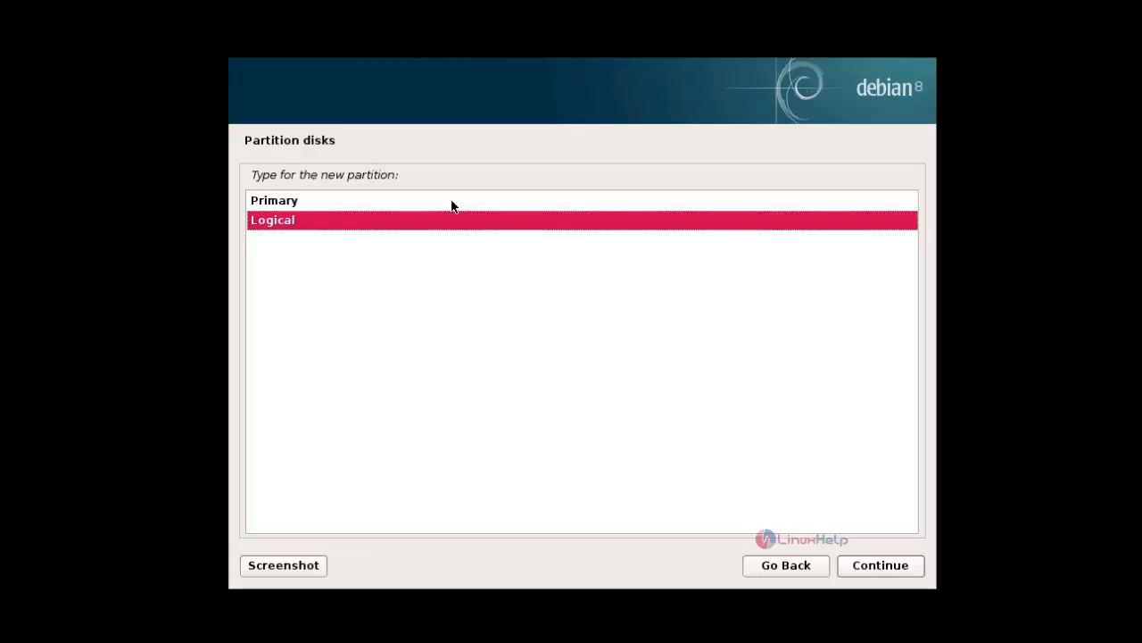
left_click(451, 204)
left_click(880, 566)
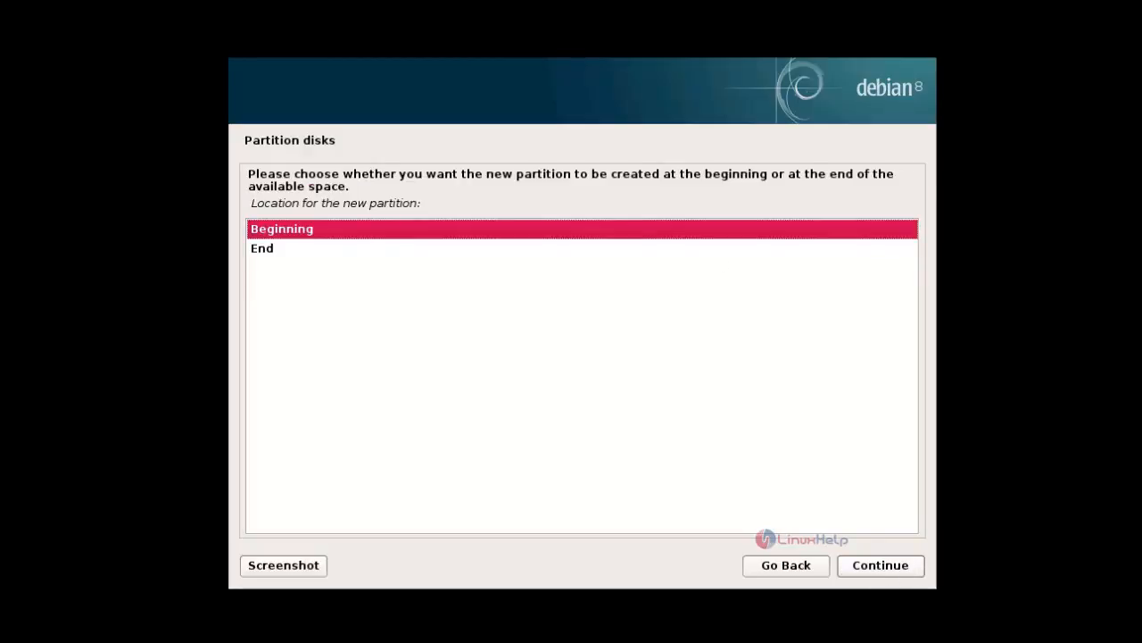
left_click(880, 566)
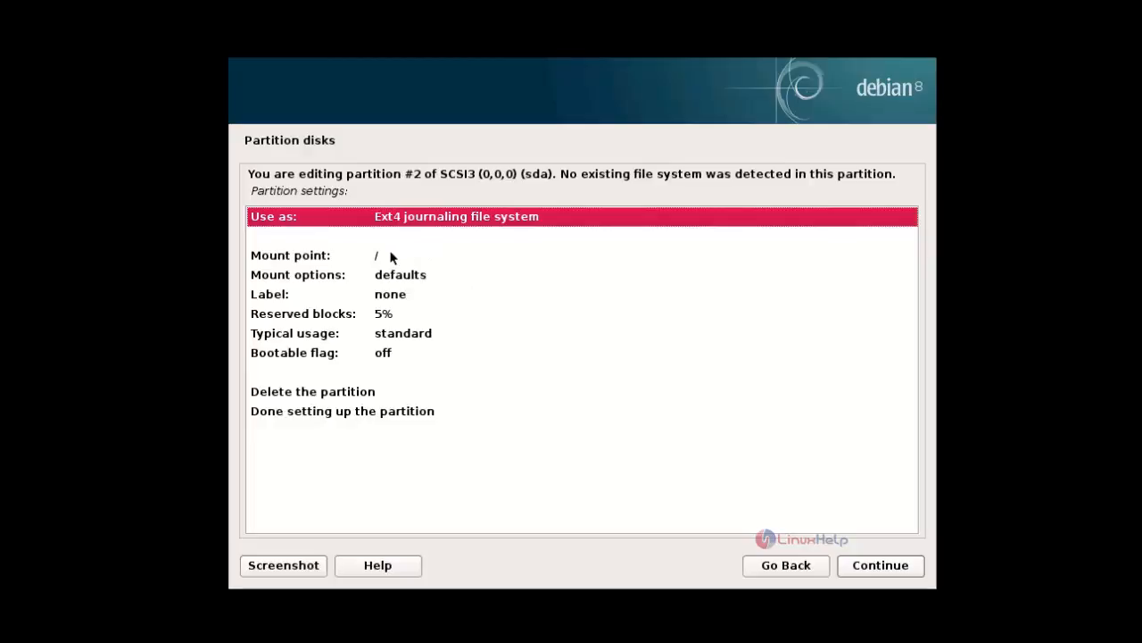
- Set partition #2 to be used as swap area and finish setting it up
double_click(452, 220)
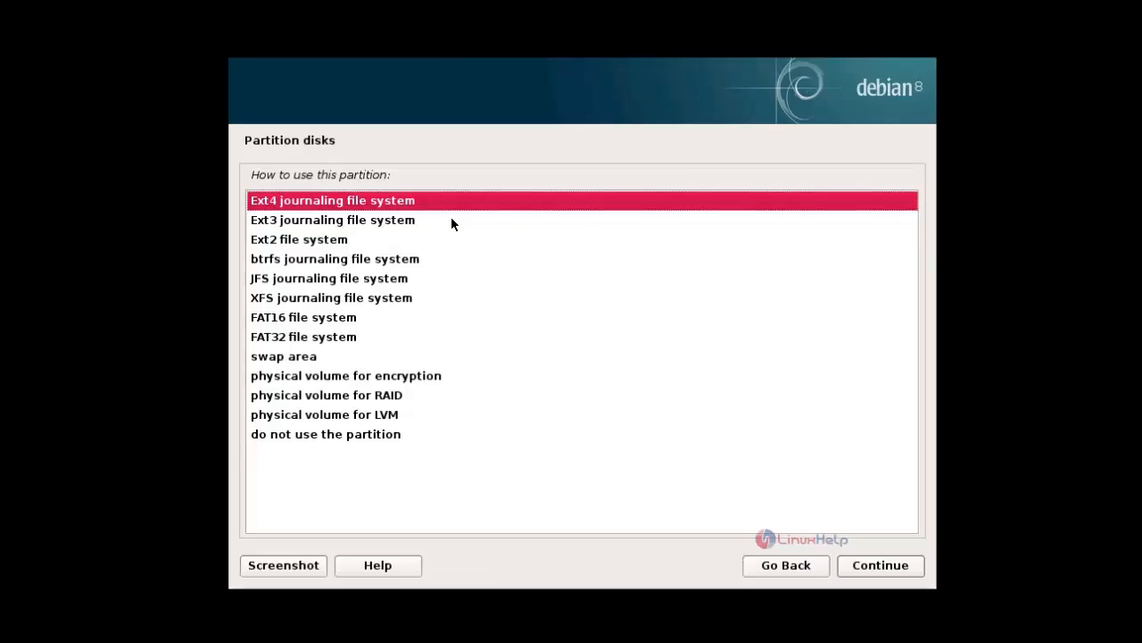
left_click(298, 359)
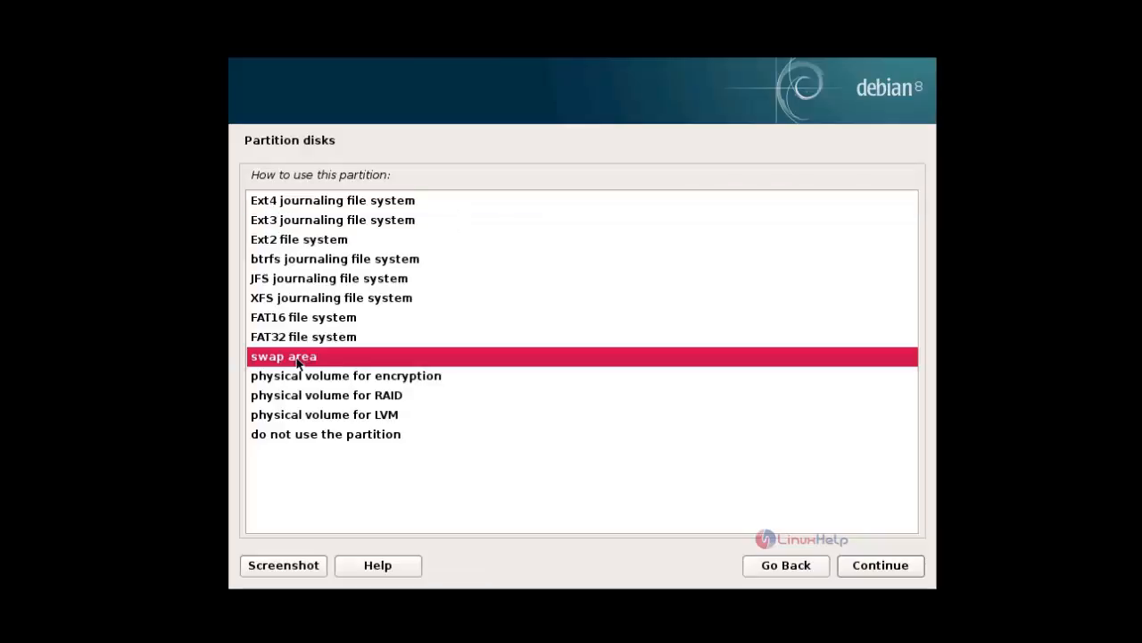
left_click(892, 565)
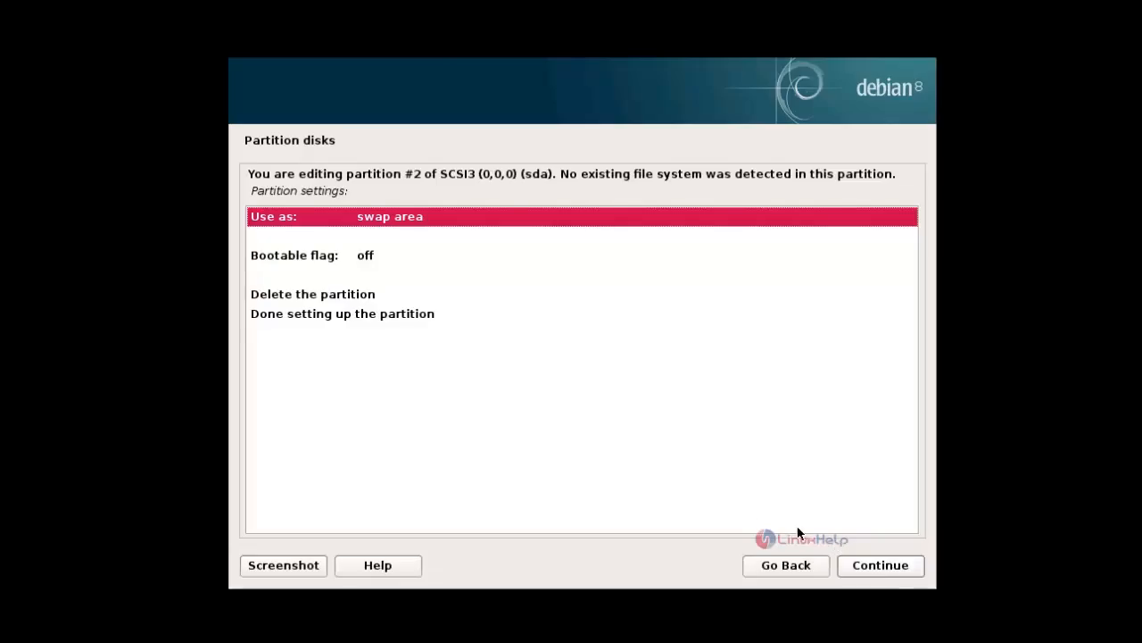
left_click(377, 315)
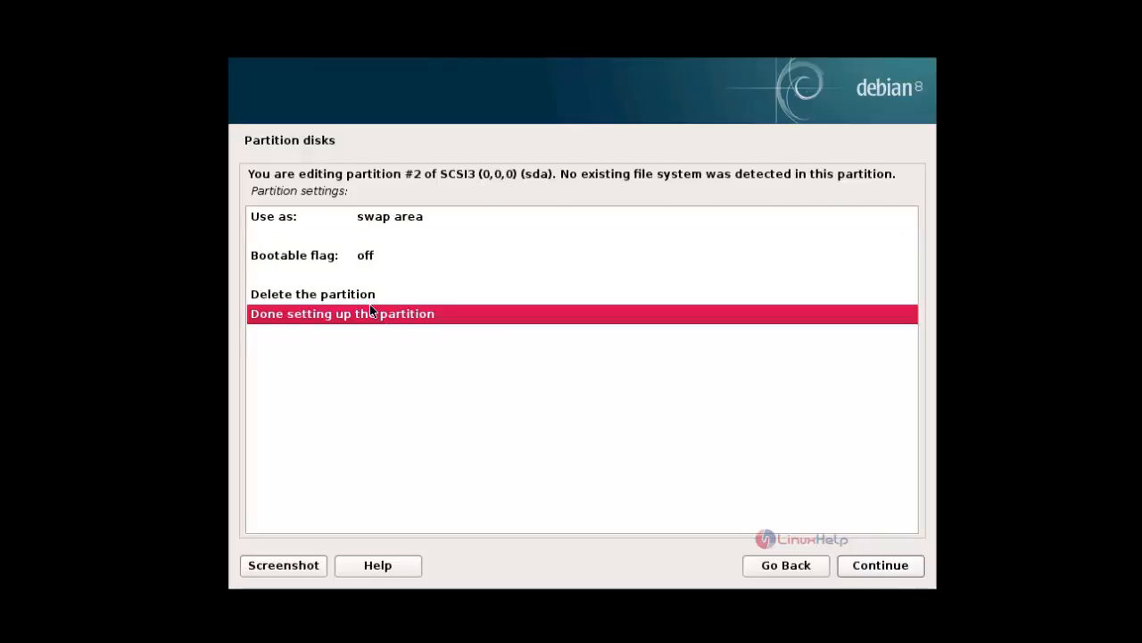
left_click(886, 569)
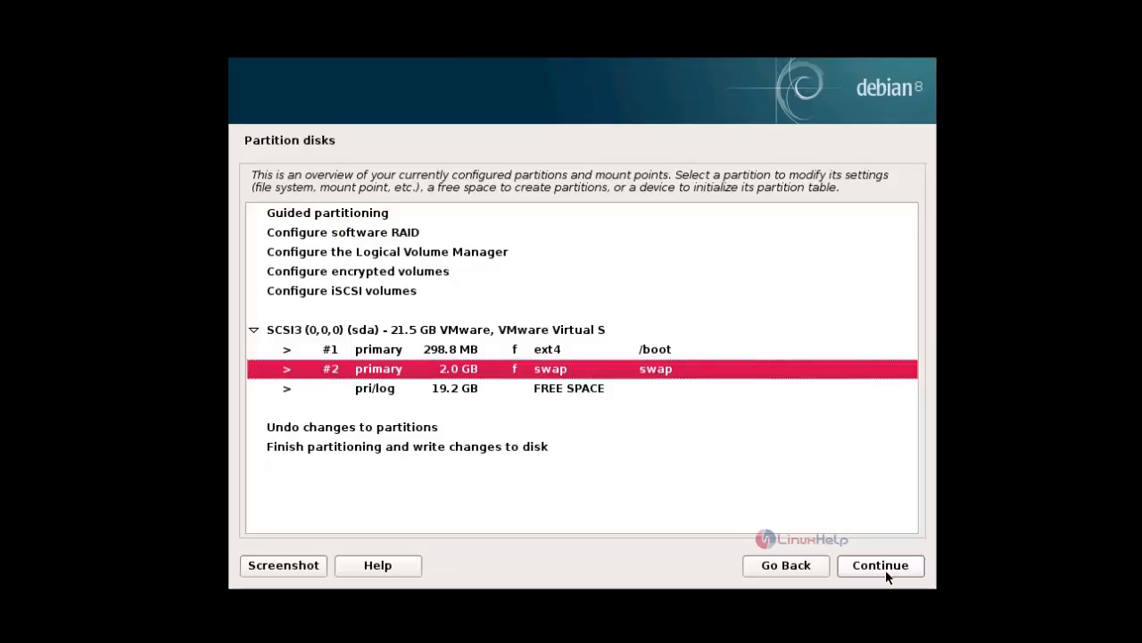
- Create a 15 GB primary partition at the beginning of the remaining free space
left_click(569, 390)
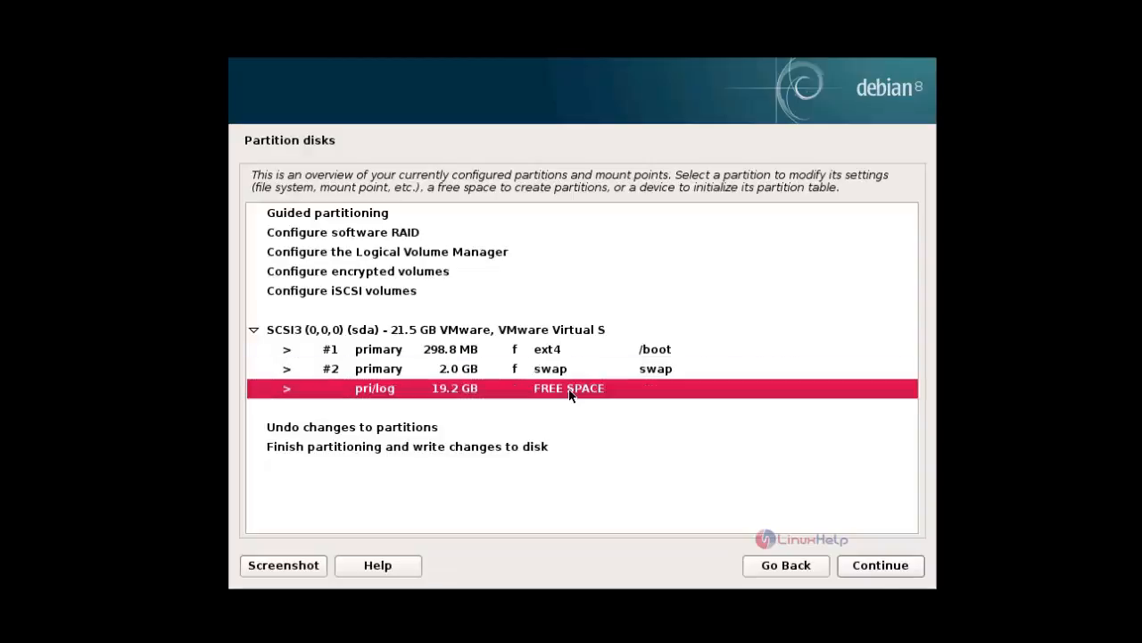
left_click(880, 571)
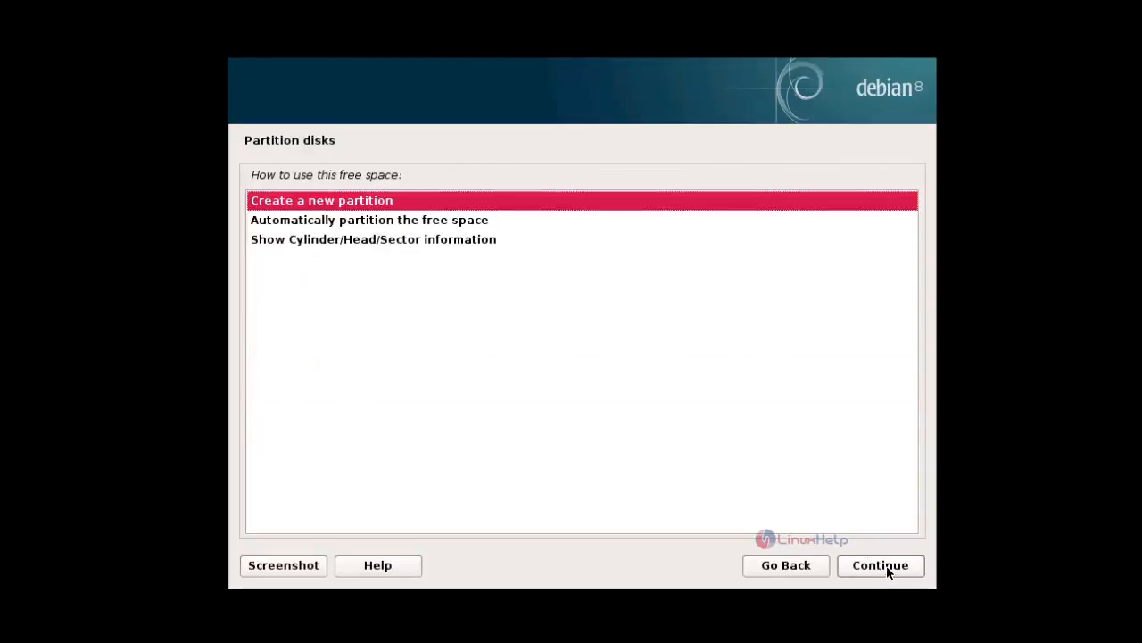
left_click(888, 572)
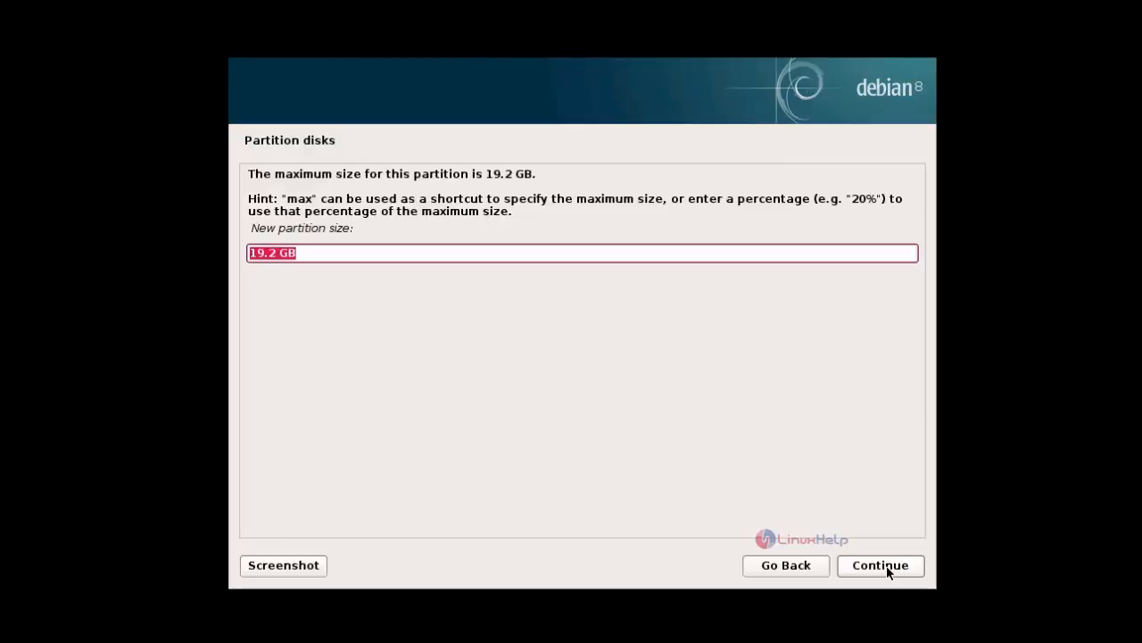
key("BackSpace")
type("15")
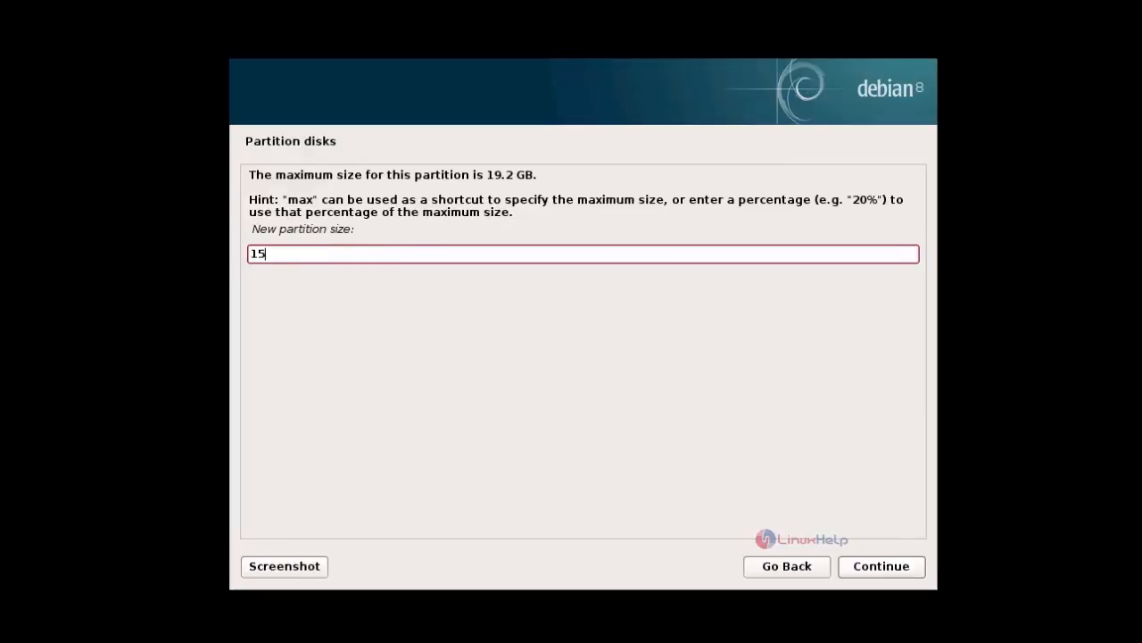
type("GB")
left_click(869, 568)
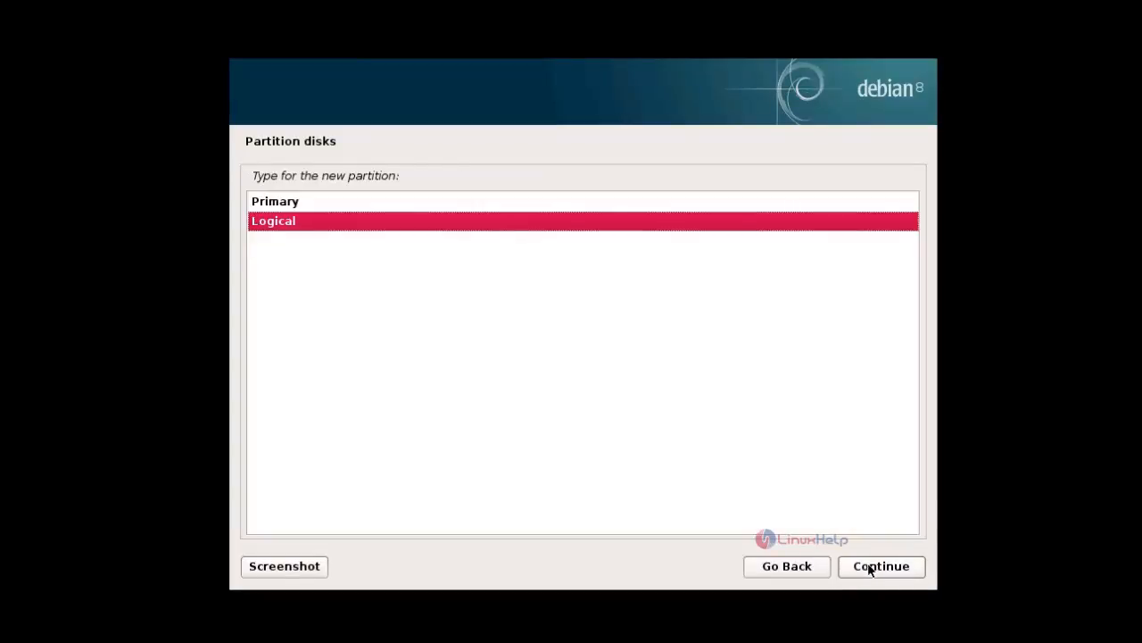
left_click(494, 202)
left_click(891, 571)
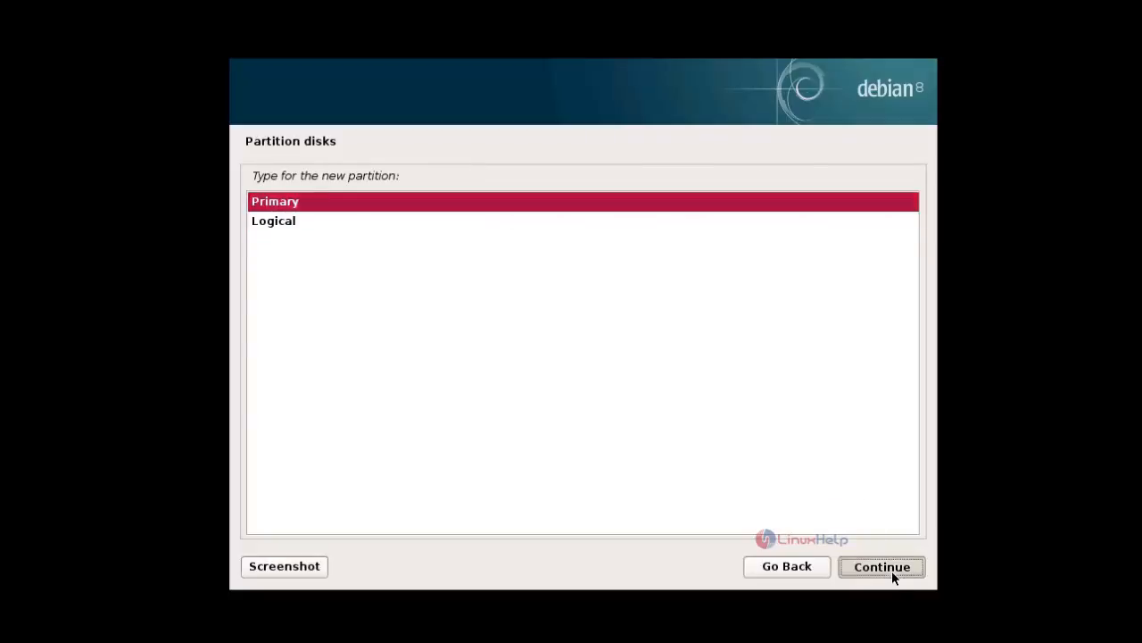
left_click(889, 569)
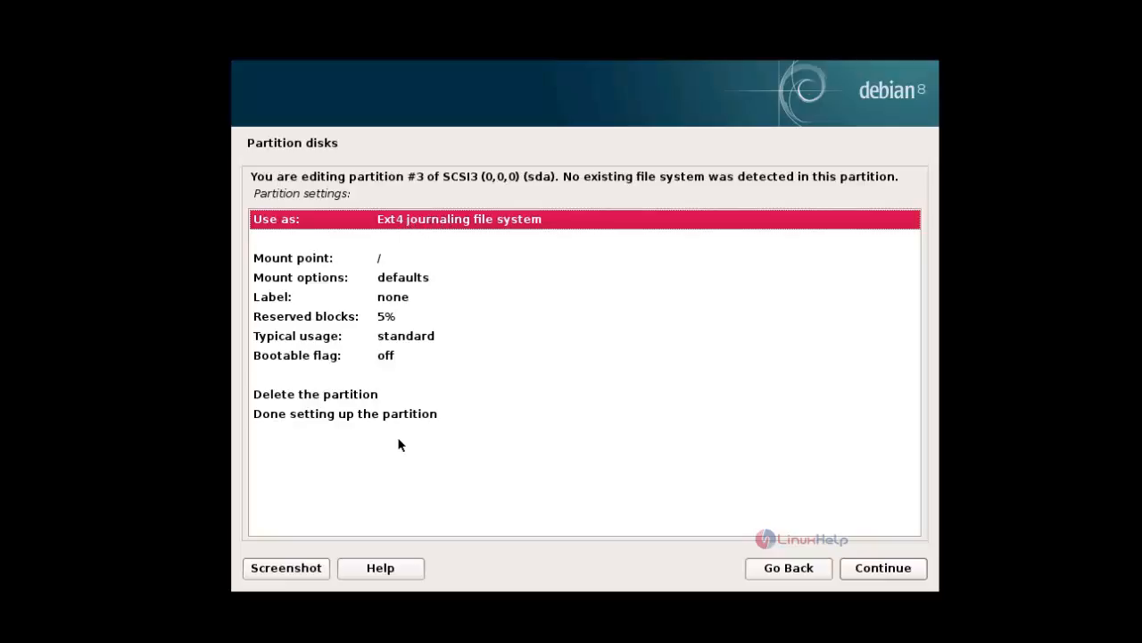
- Finish setting up partition #3 as an Ext4 journaling file system mounted at / and review the partition overview
left_click(345, 416)
left_click(882, 573)
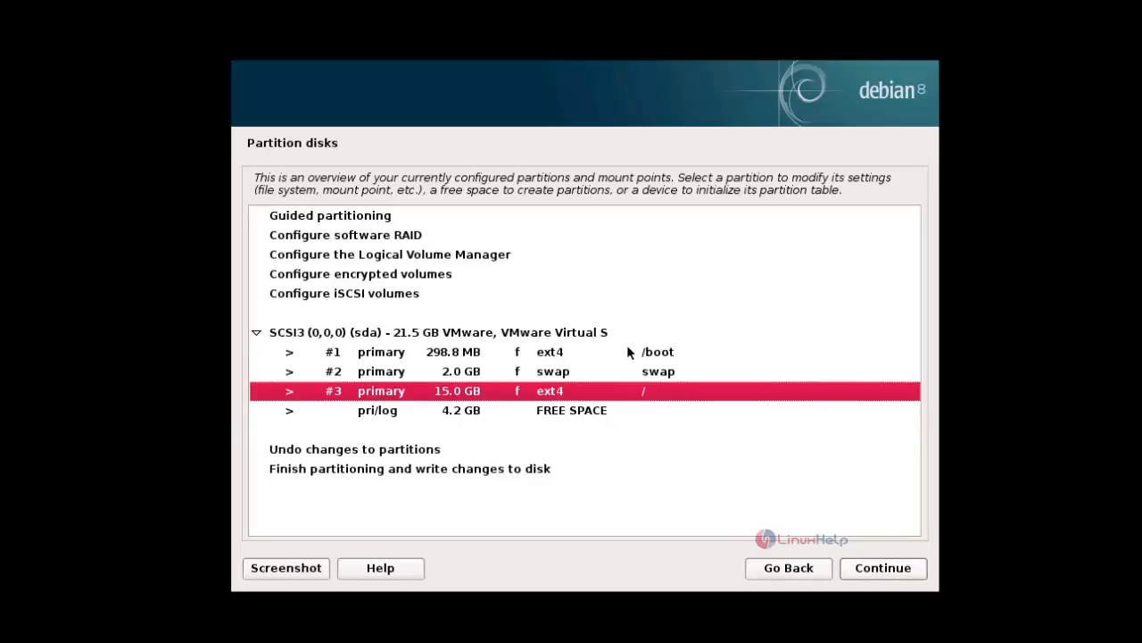
left_click(628, 350)
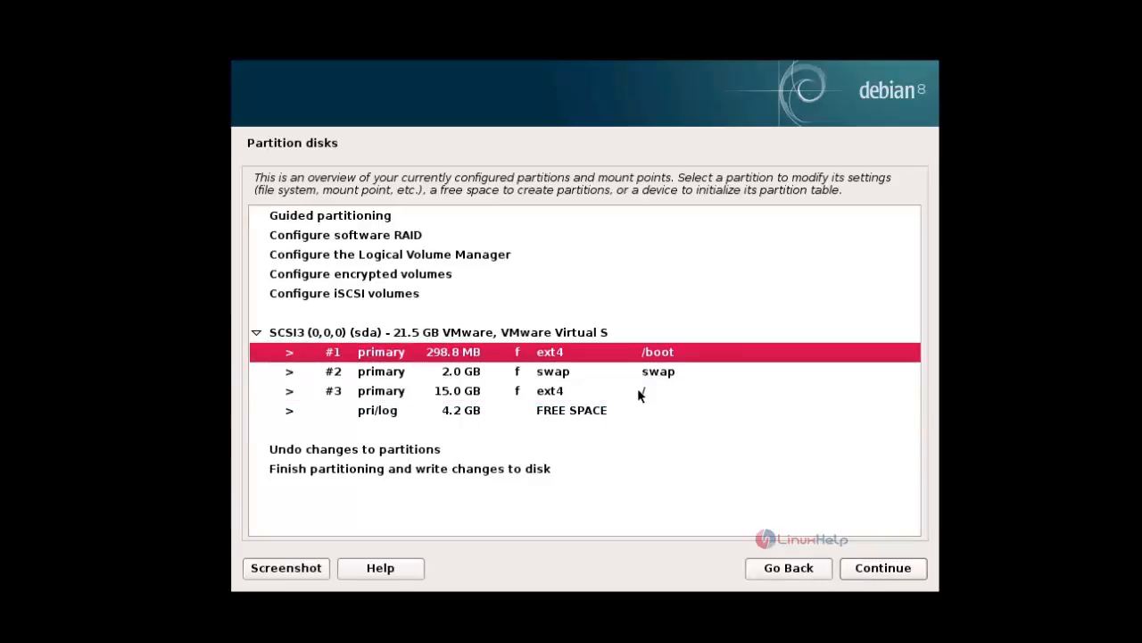
left_click(637, 390)
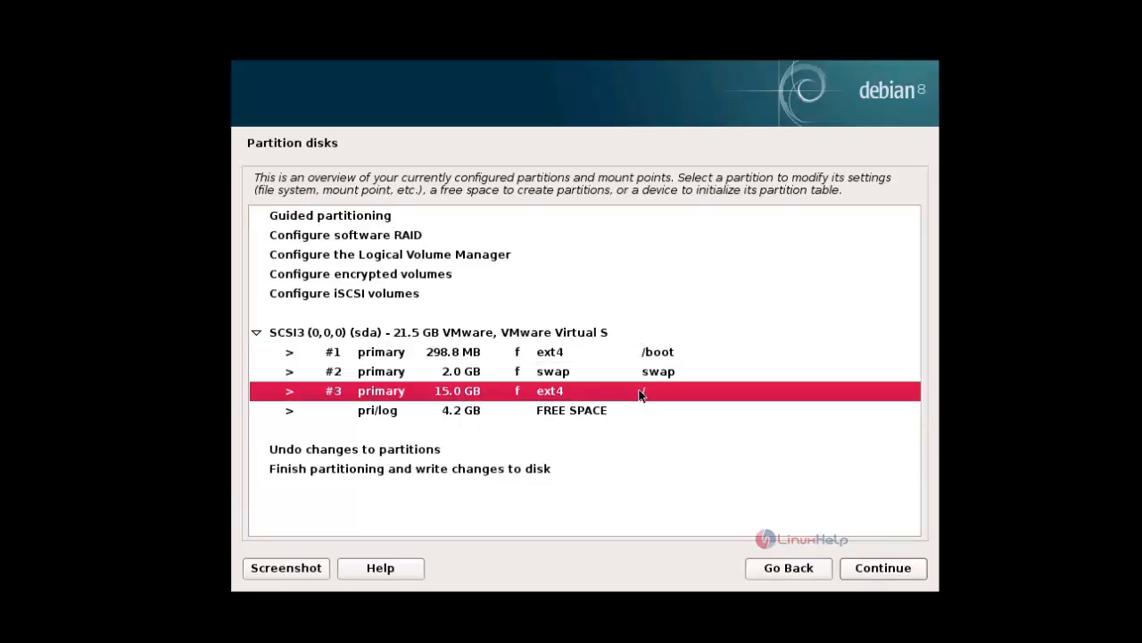
left_click(491, 408)
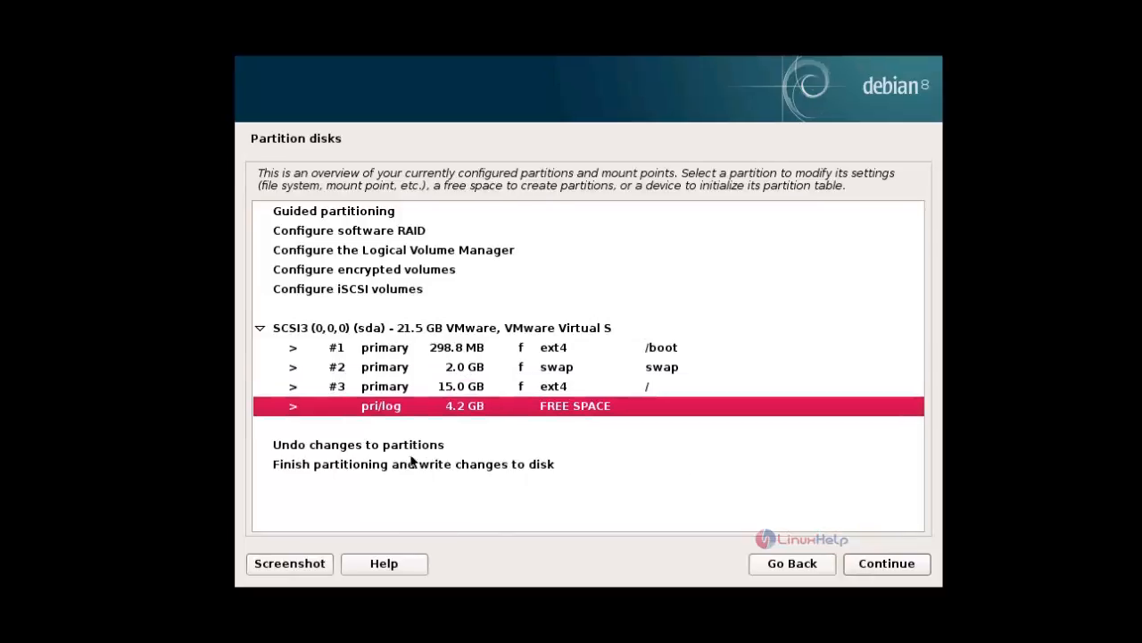
- Finish partitioning and confirm writing the changes to disk
left_click(387, 470)
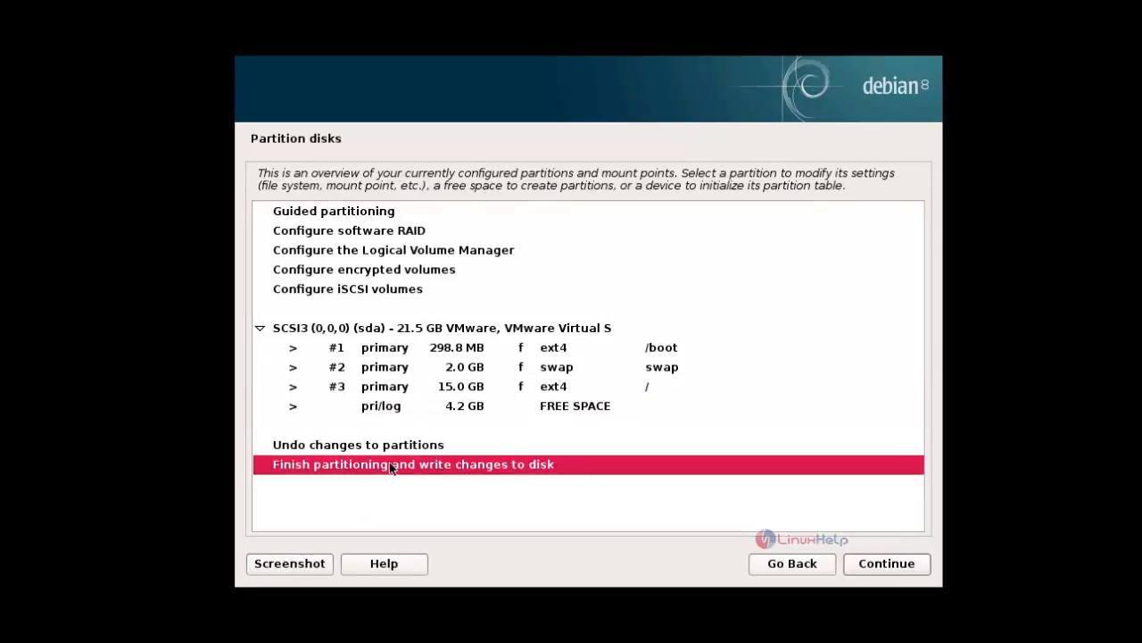
left_click(890, 561)
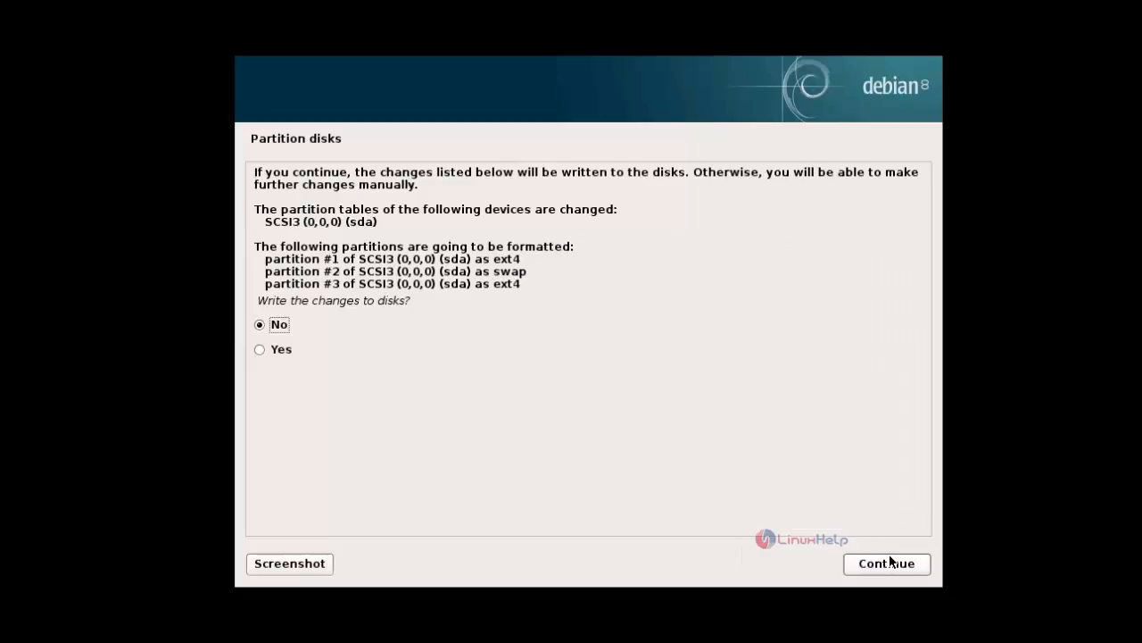
left_click(260, 348)
left_click(901, 563)
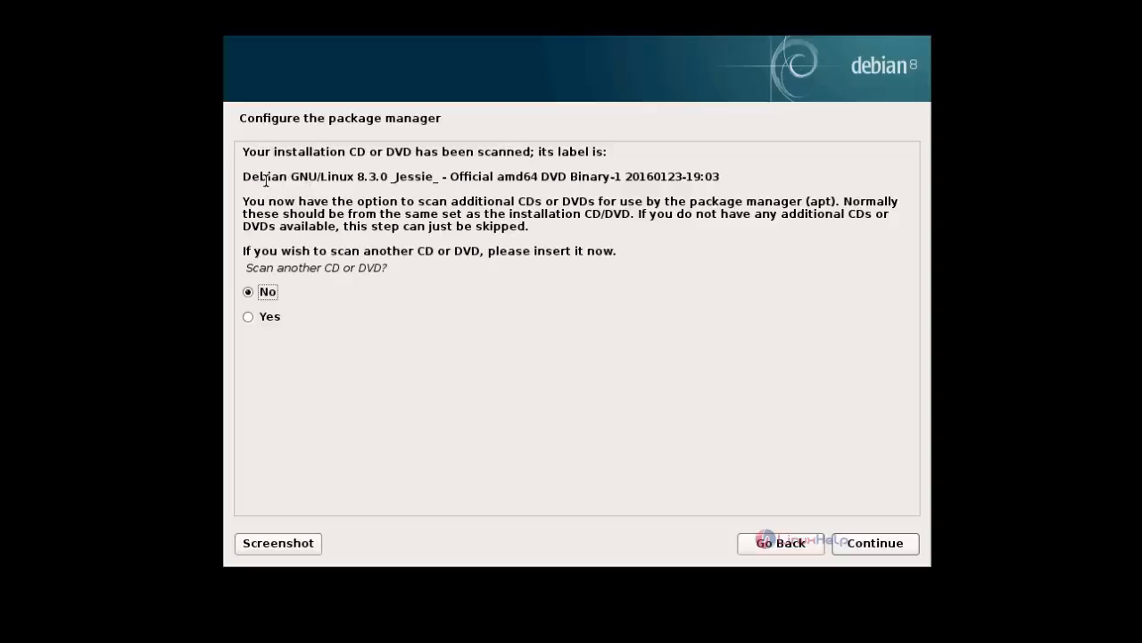
- Configure the package manager without scanning another CD or DVD and without using a network mirror
left_click_drag(267, 178, 576, 180)
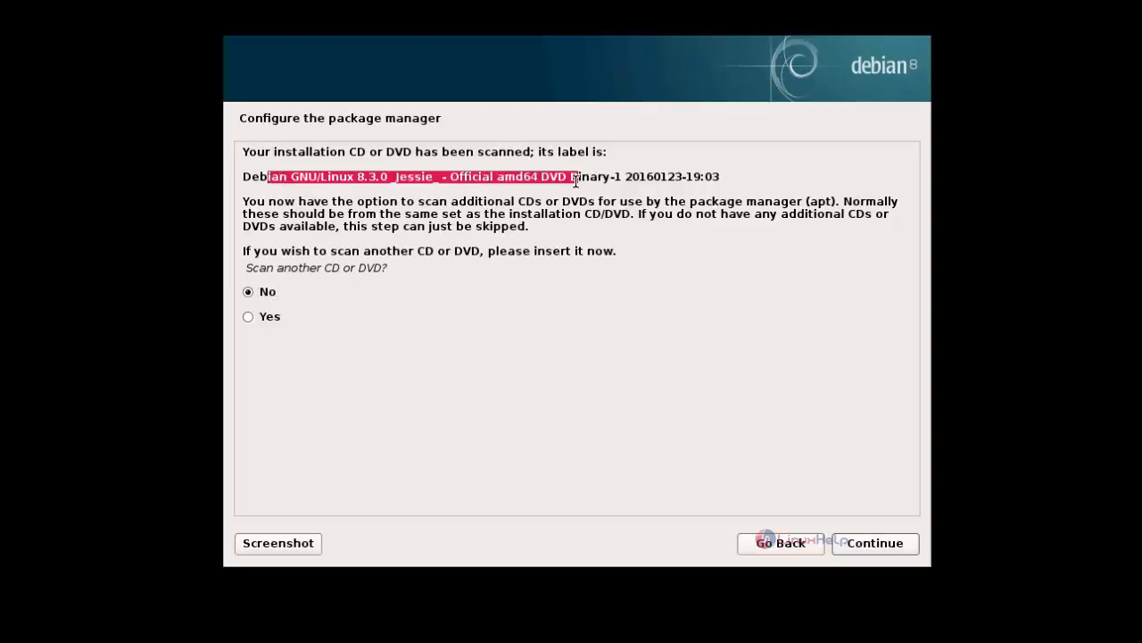
left_click(488, 204)
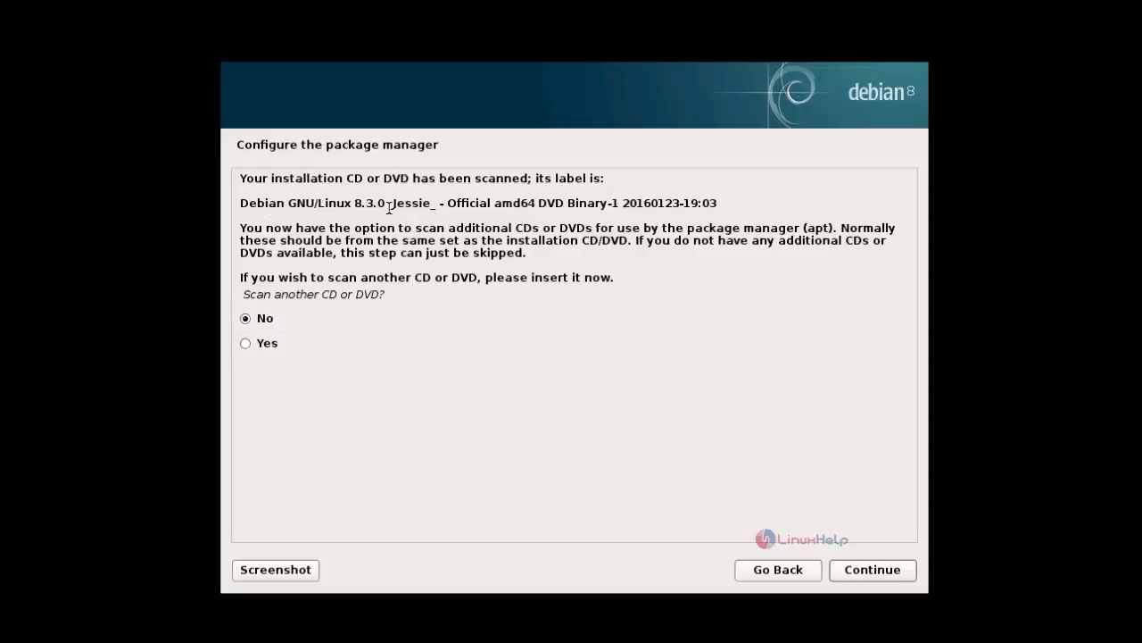
left_click(258, 321)
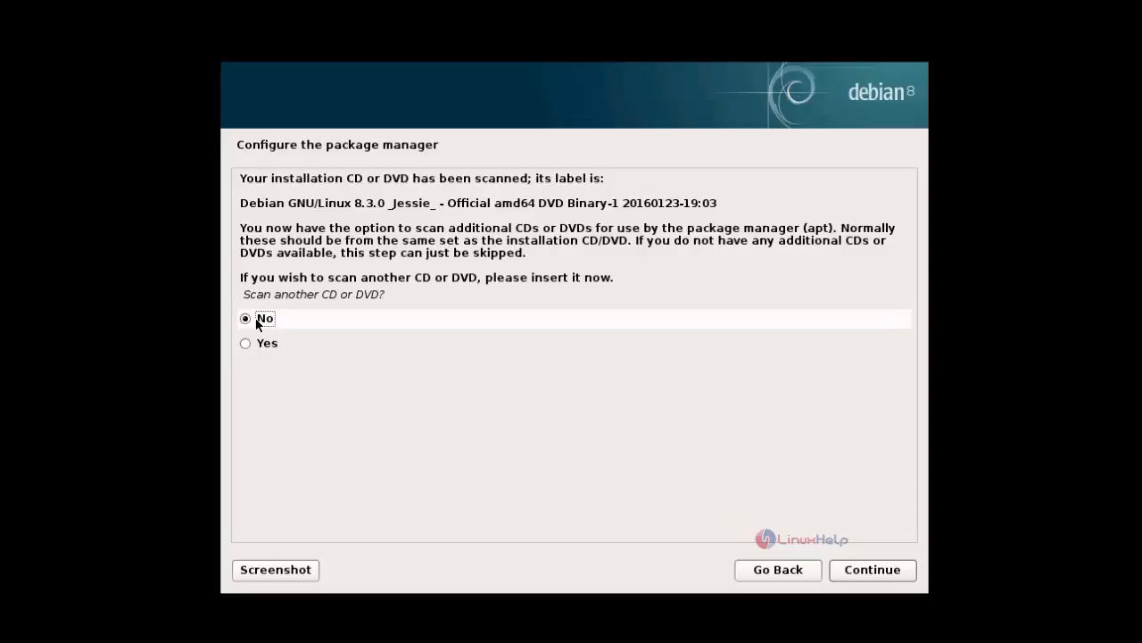
left_click(889, 578)
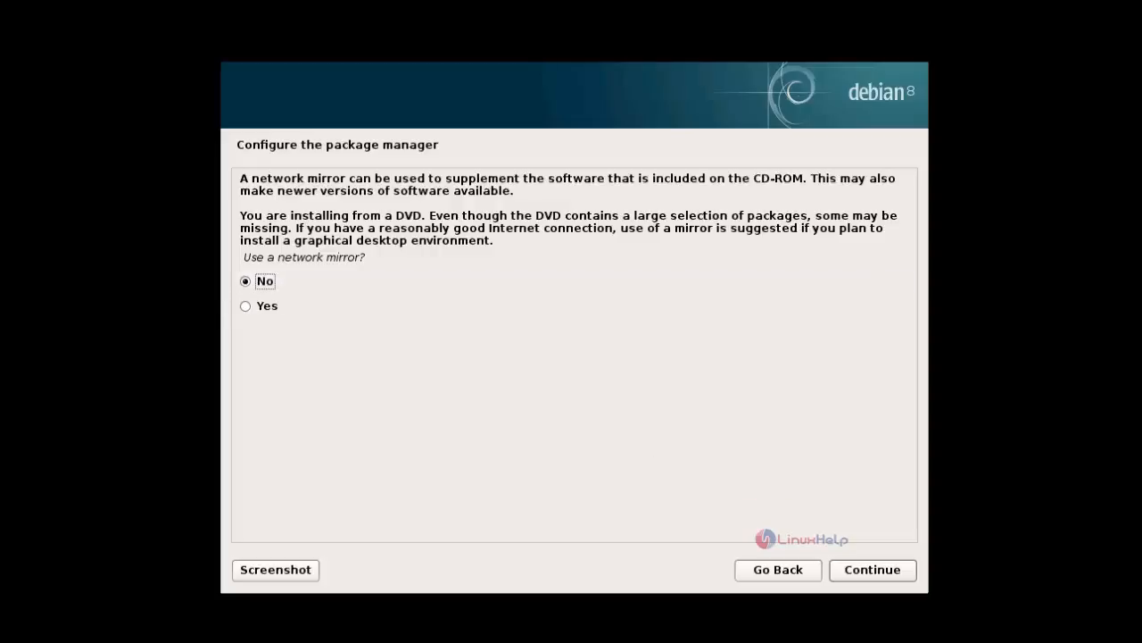
left_click(876, 570)
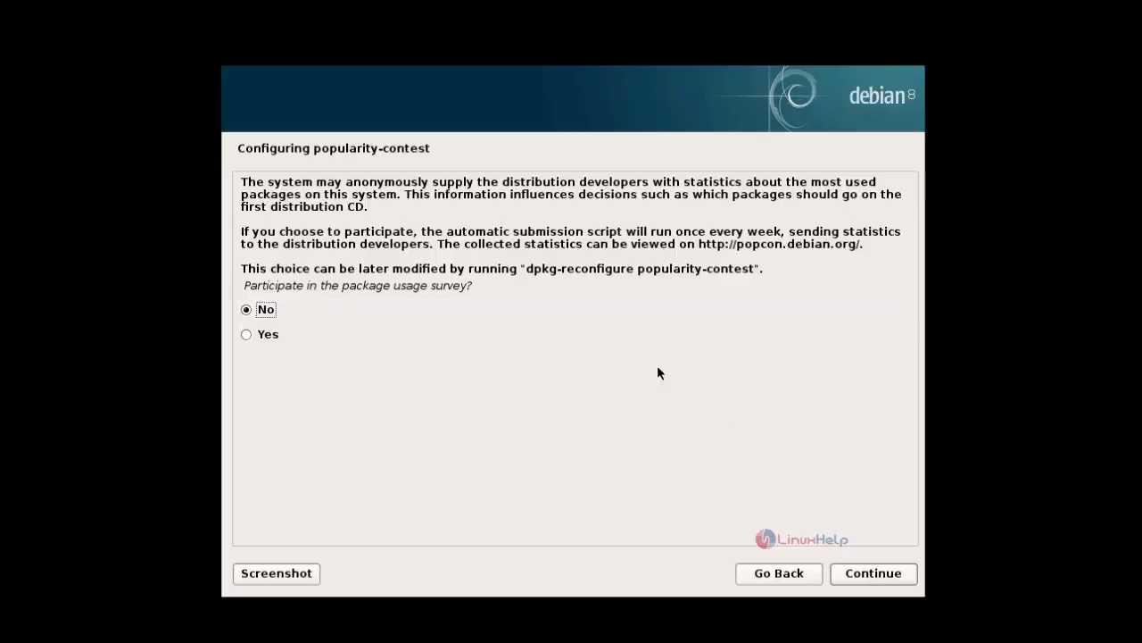
- Decline the package usage survey and install the Debian desktop environment, print server and standard system utilities
left_click(878, 574)
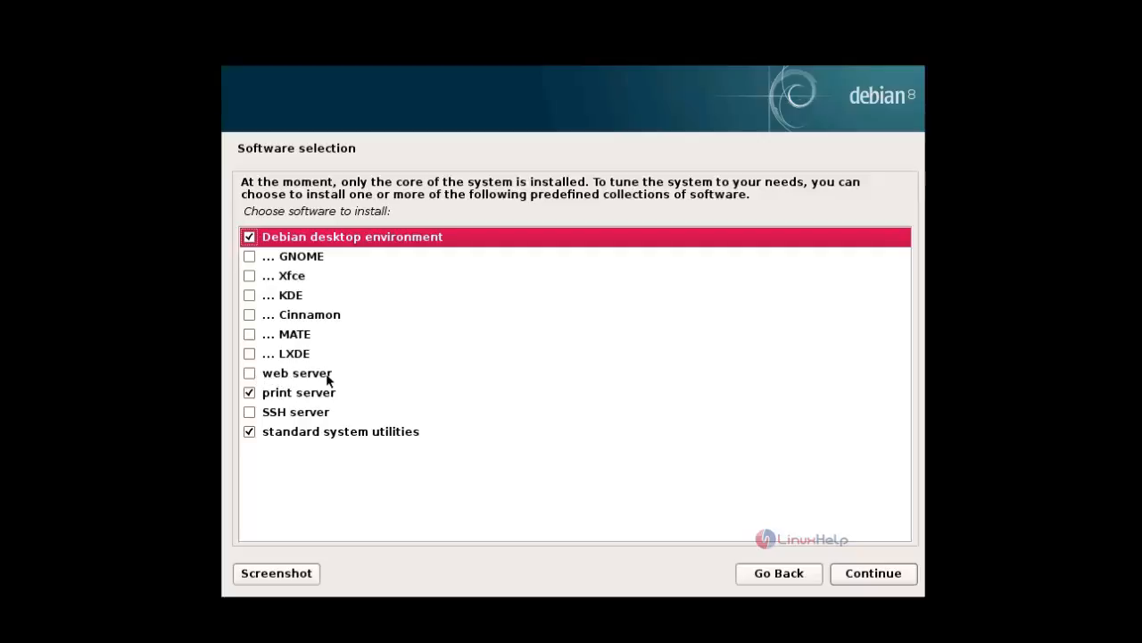
left_click(263, 379)
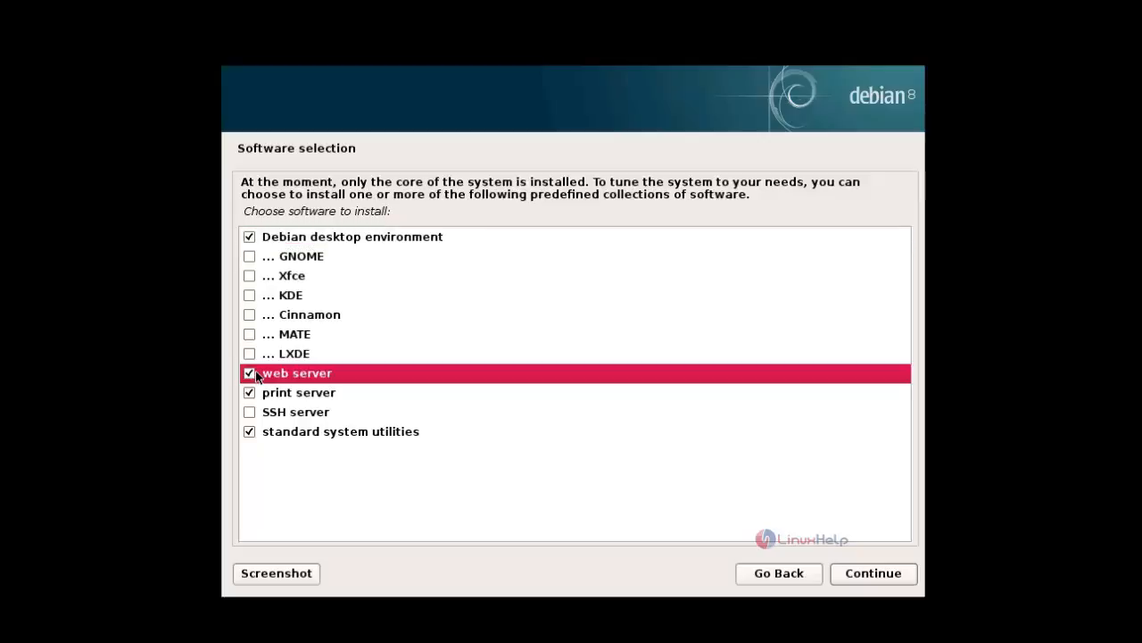
left_click(252, 372)
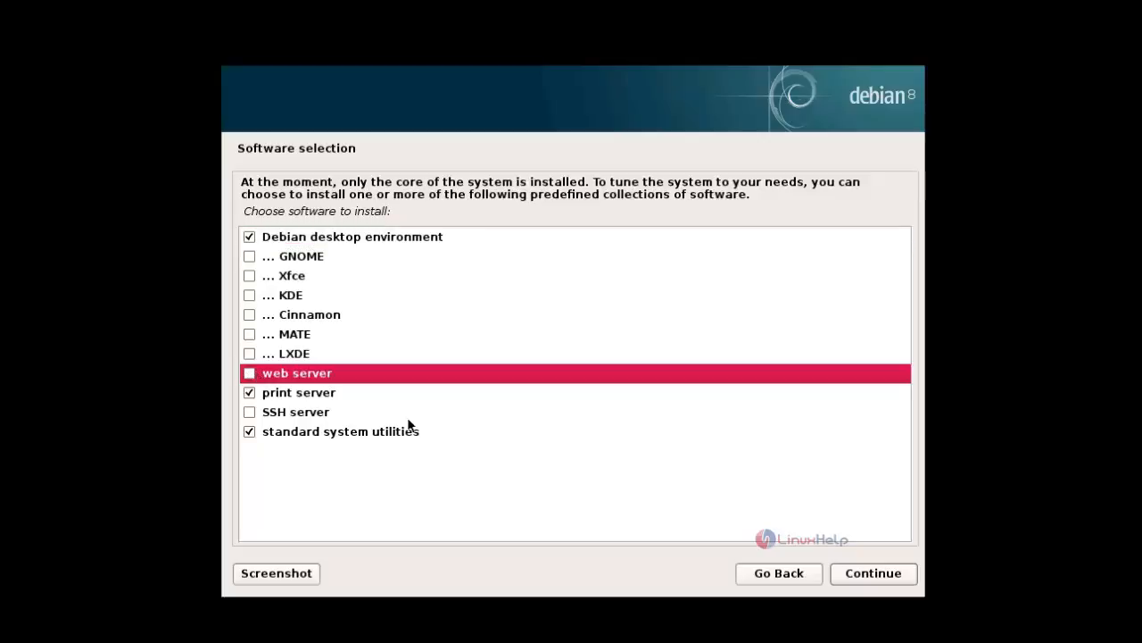
left_click(869, 574)
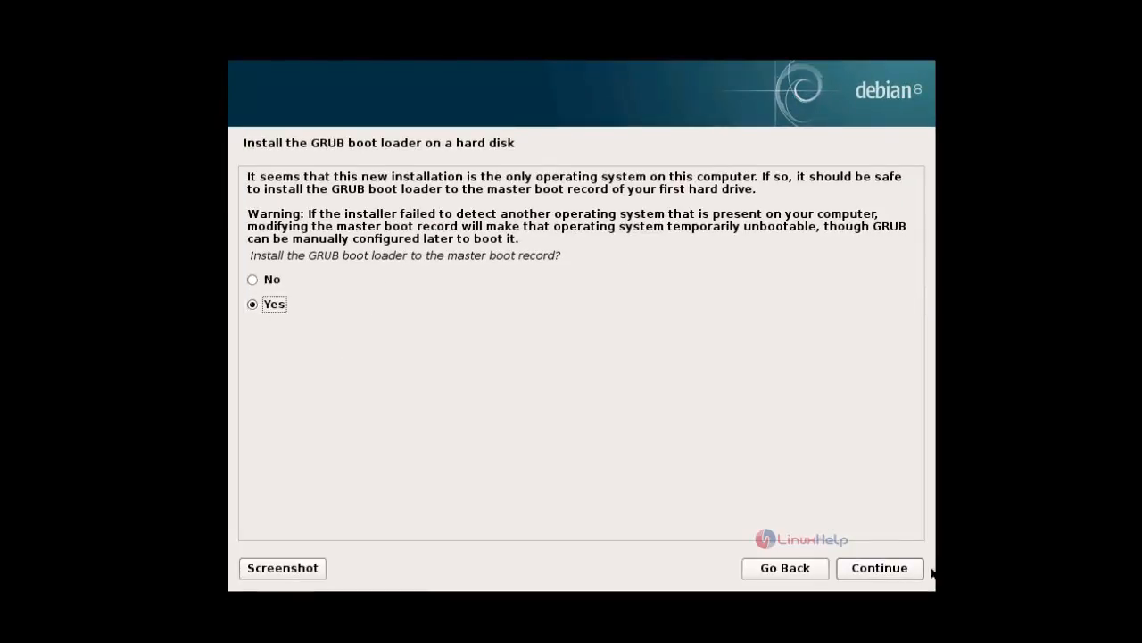
- Install the GRUB boot loader to the master boot record on /dev/sda, and finish the installation to boot the new system
left_click(901, 572)
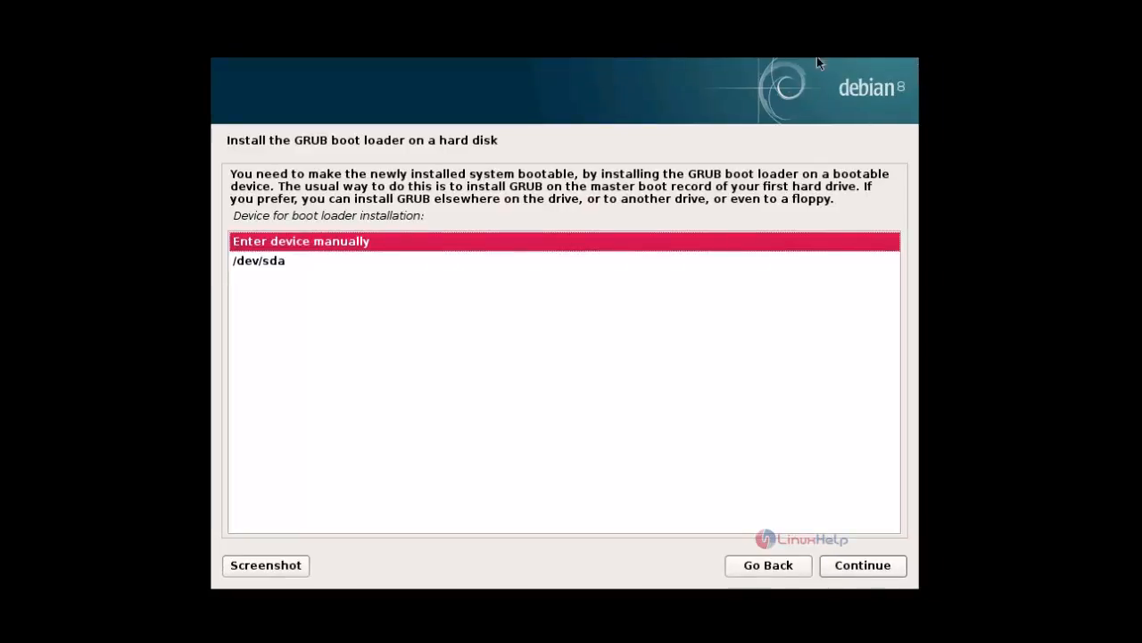
left_click(309, 263)
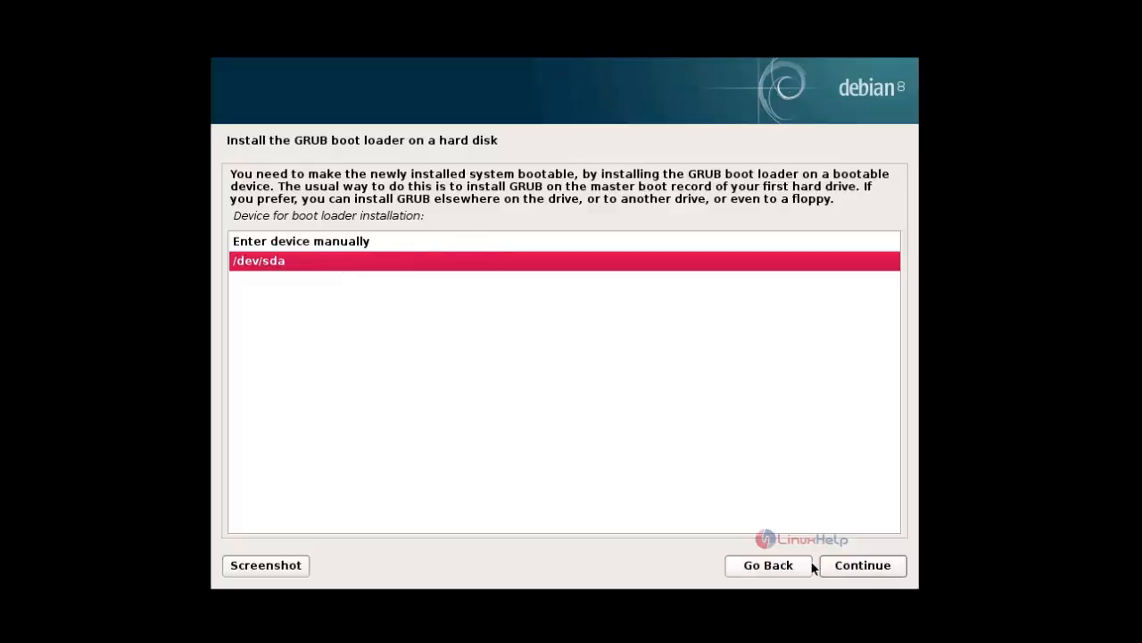
left_click(843, 566)
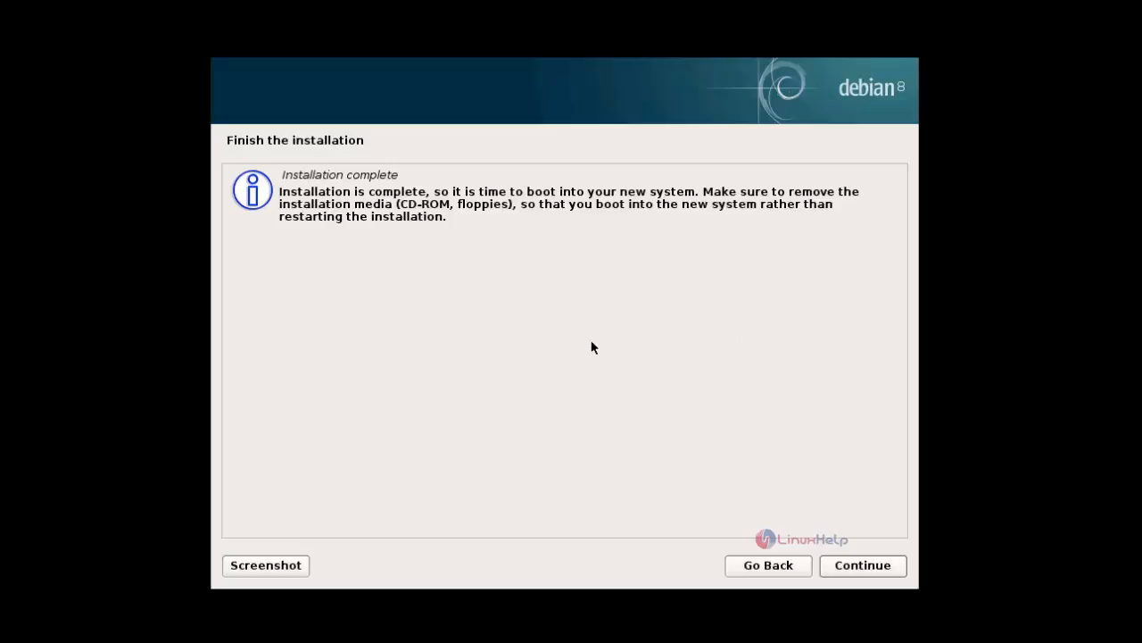
left_click(862, 566)
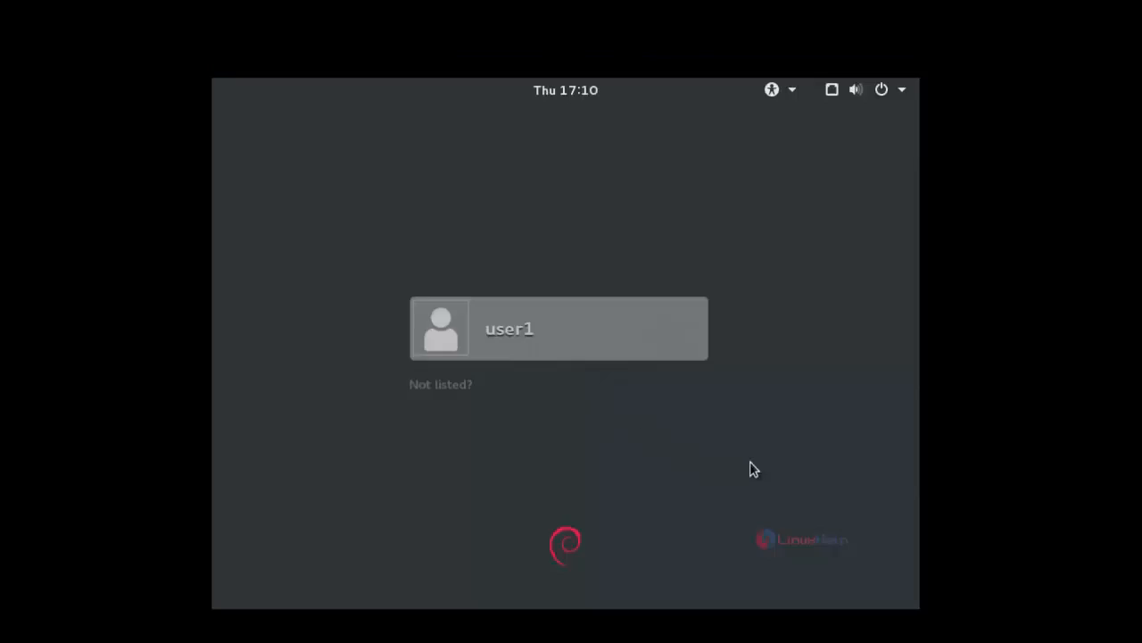
- Sign in to the new system as user1 with the account password
left_click(521, 342)
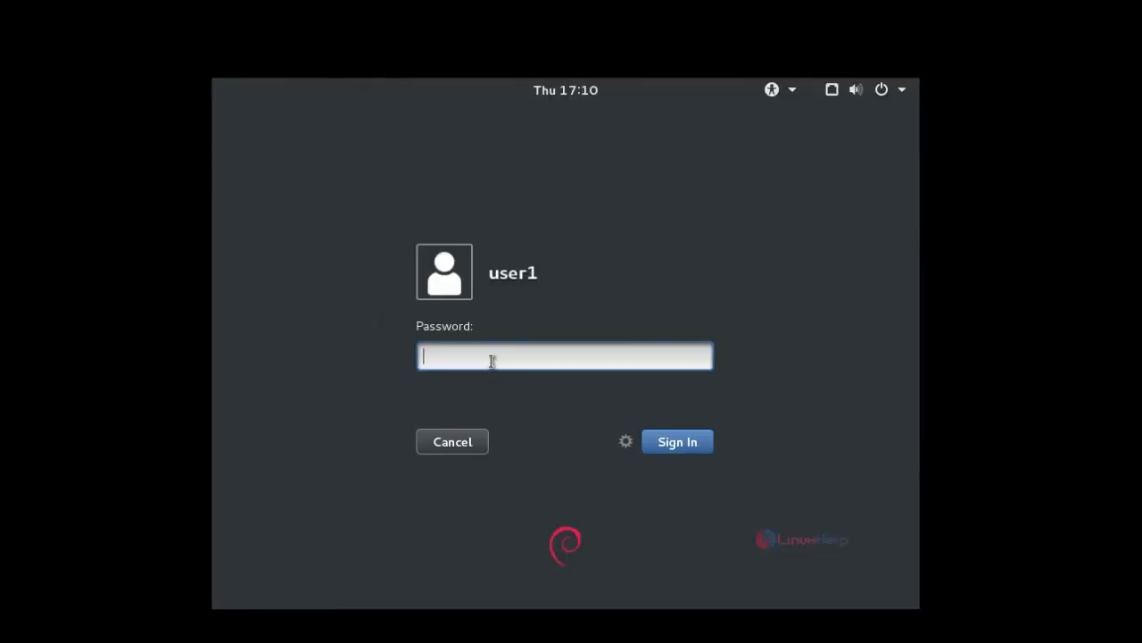
type("••••••")
key("Return")
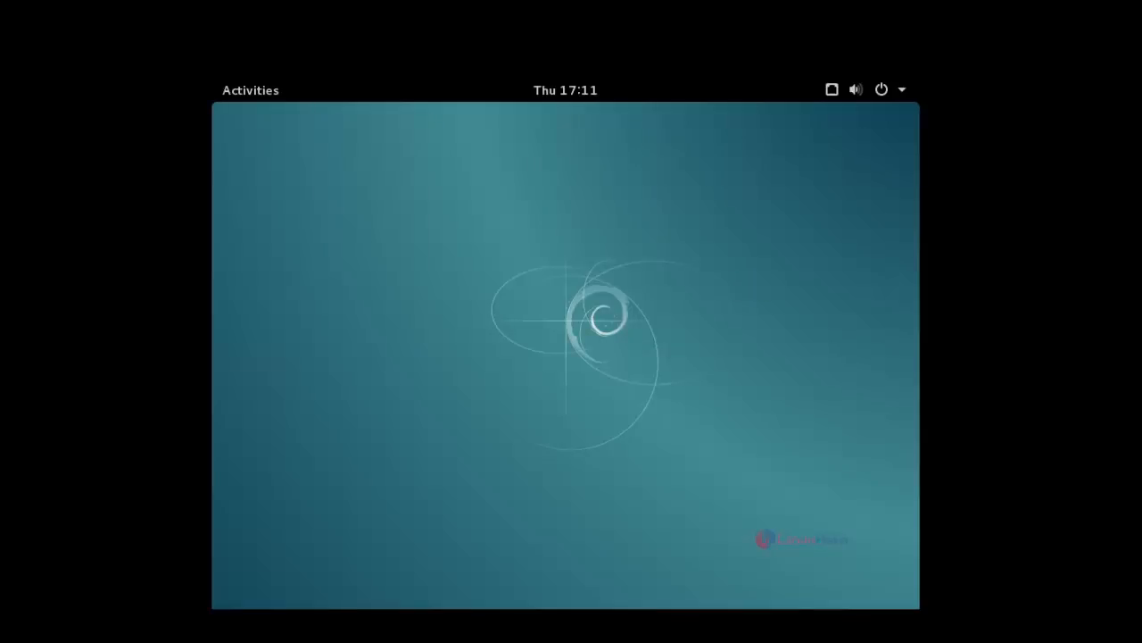
- Examine the desktop's Activities overview, including its search field and workspace previews, and return to the desktop
left_click(251, 90)
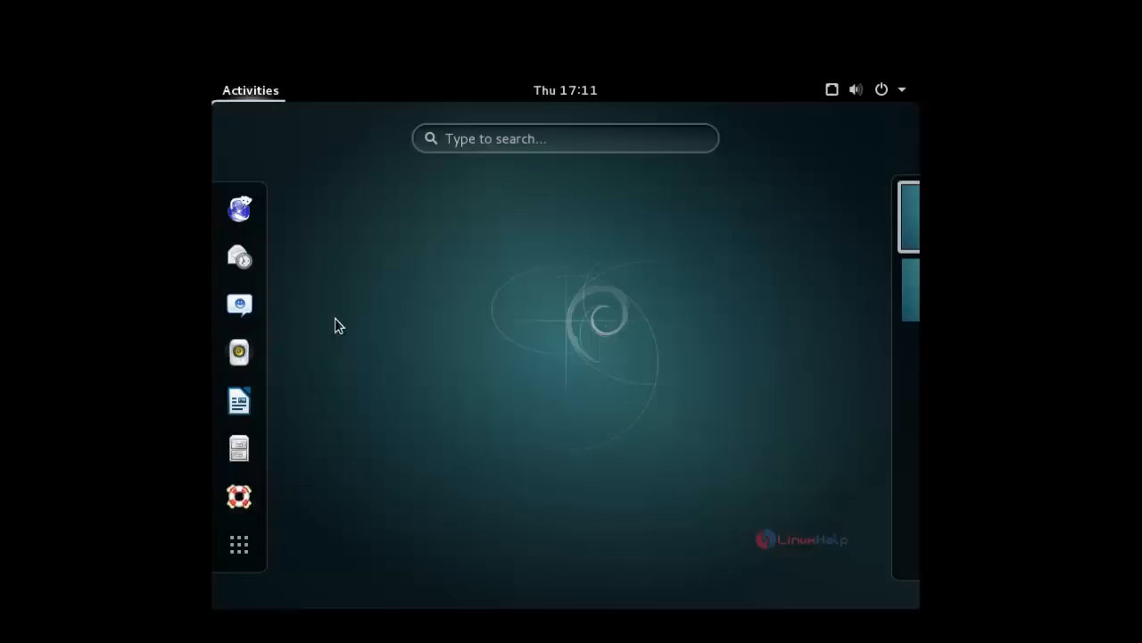
left_click(461, 141)
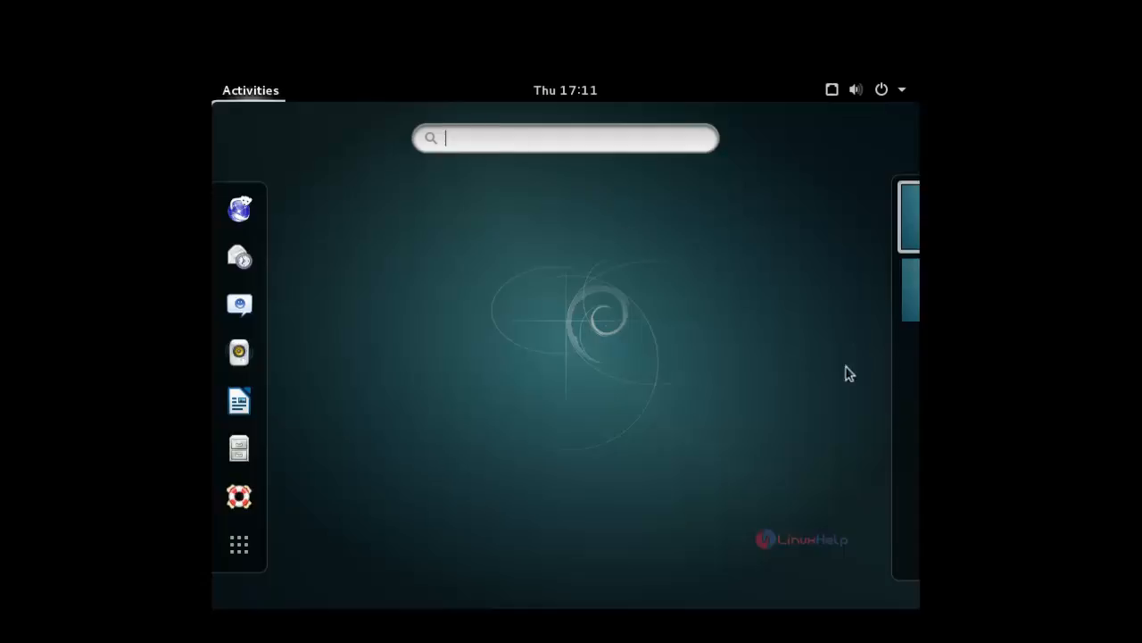
mouse_move(819, 276)
left_click(880, 225)
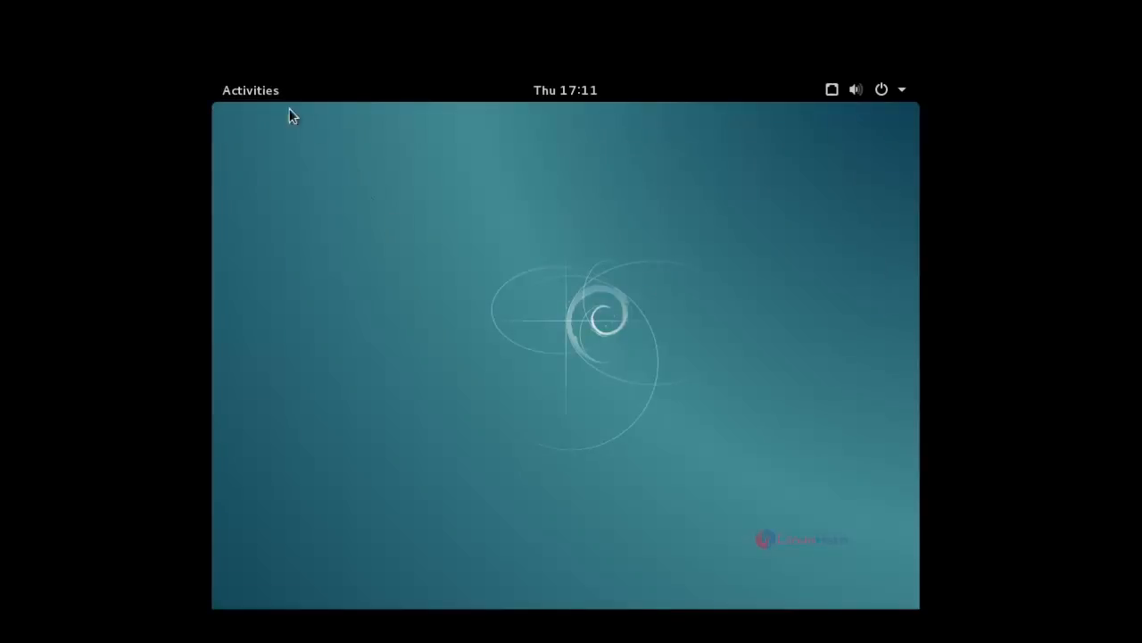
left_click(262, 89)
mouse_move(890, 247)
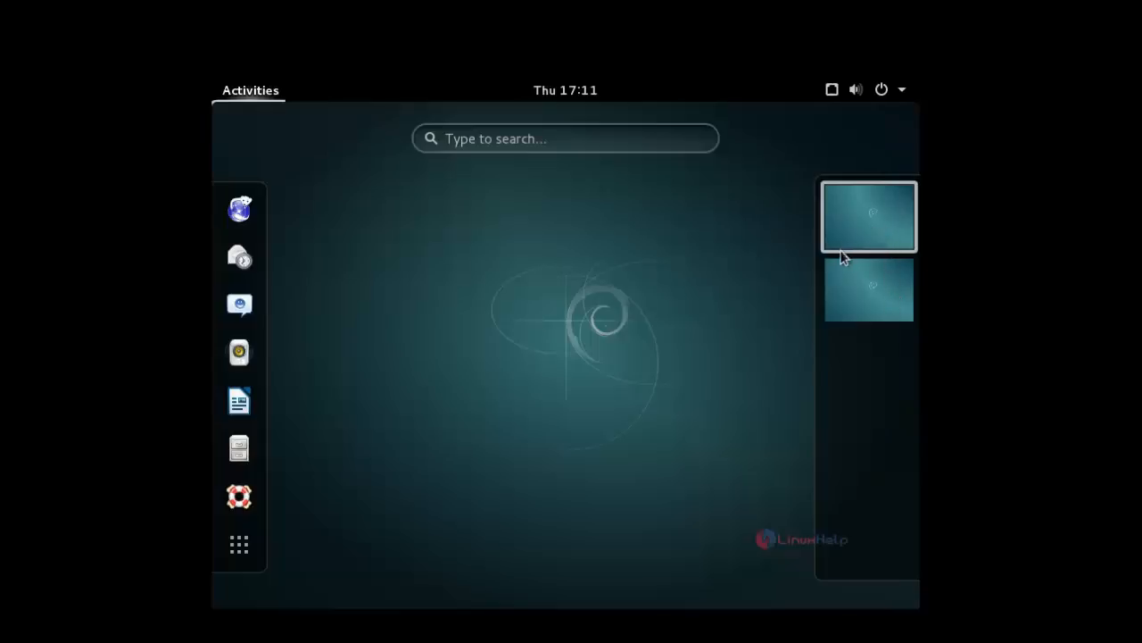
left_click(724, 171)
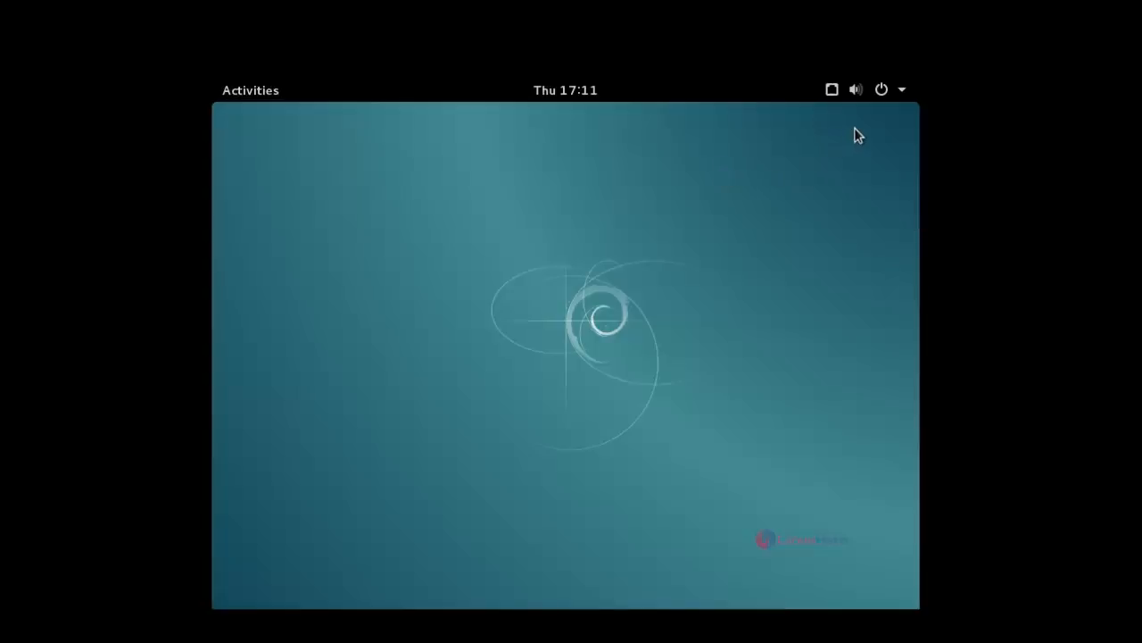
- Raise the system sound volume slightly
left_click(858, 91)
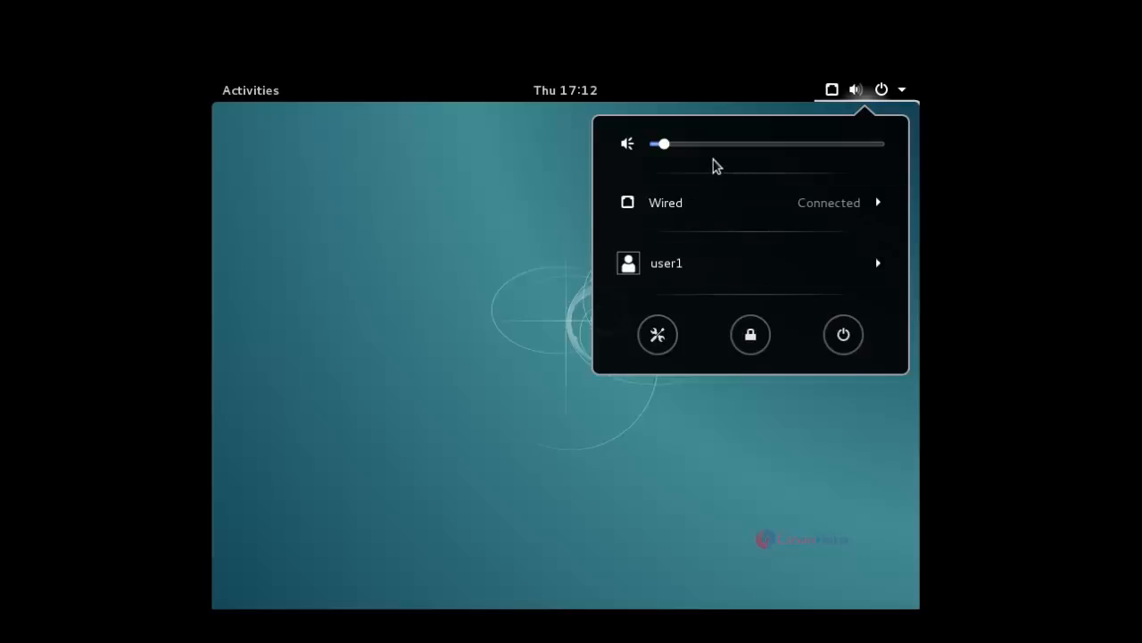
mouse_move(668, 147)
left_mouse_down()
mouse_move(725, 150)
mouse_move(689, 149)
left_mouse_up()
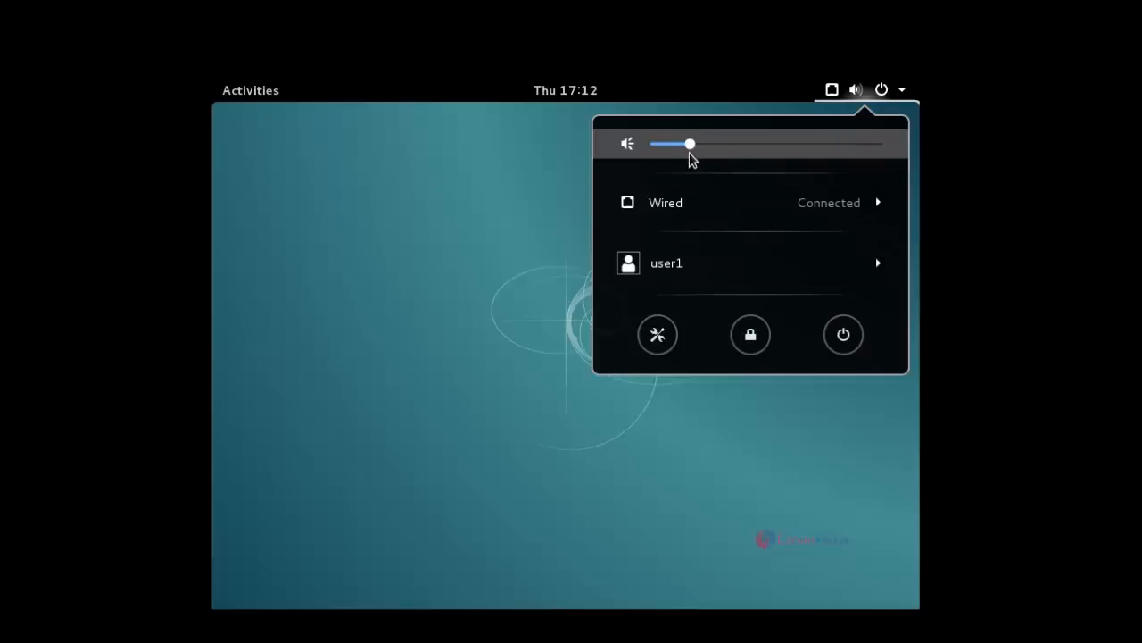
left_click(528, 303)
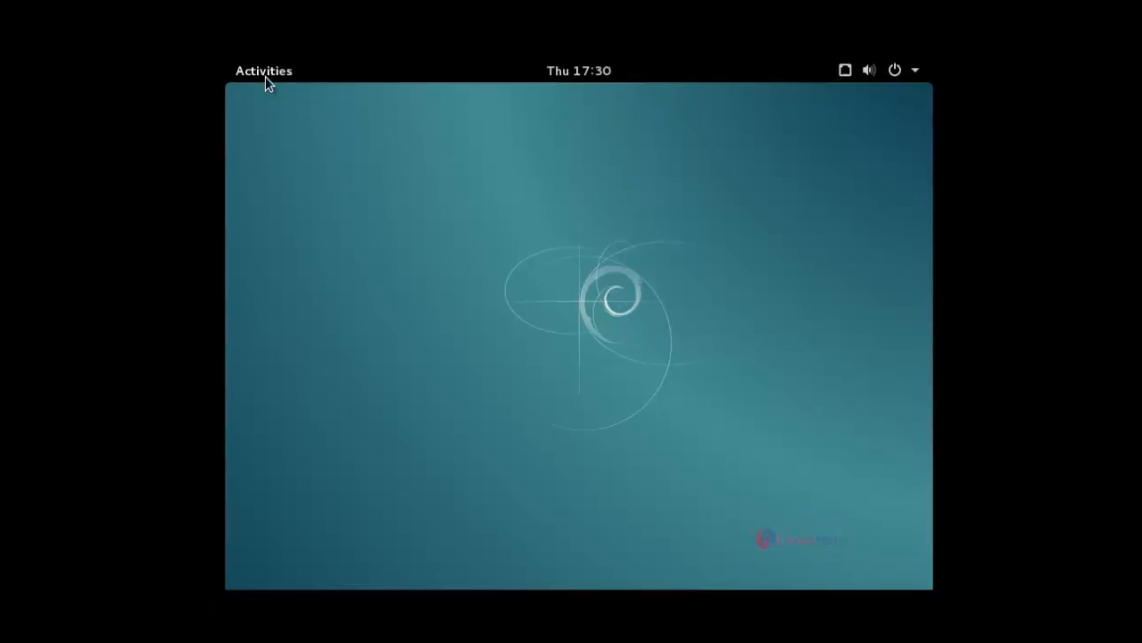
- Search the installed applications for "terminal" and open the Terminal
left_click(265, 75)
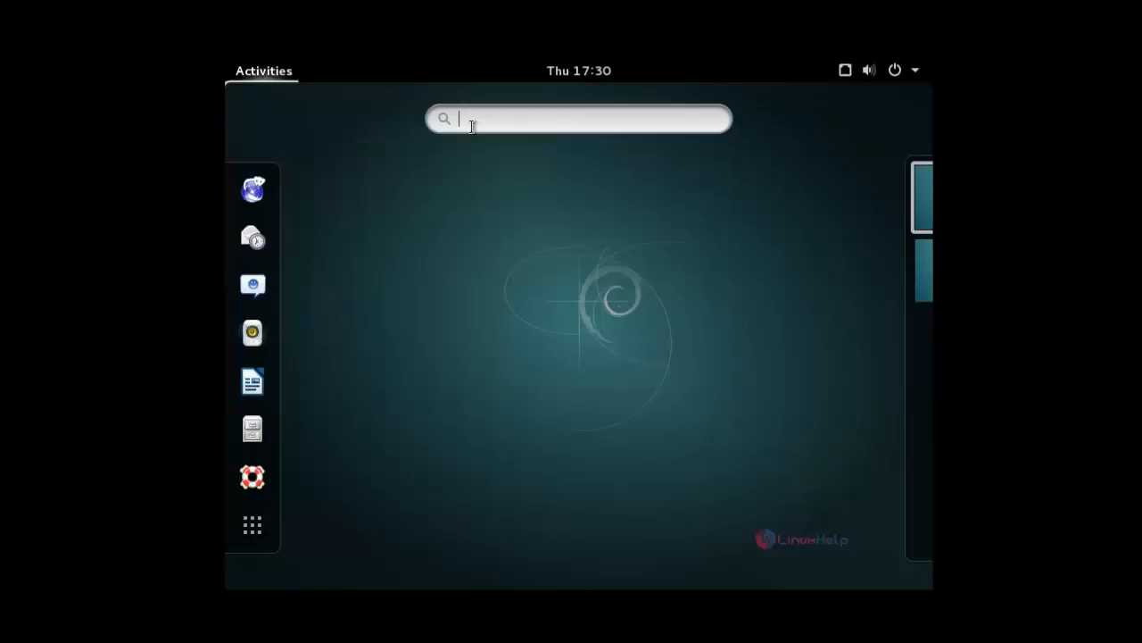
type("terminal")
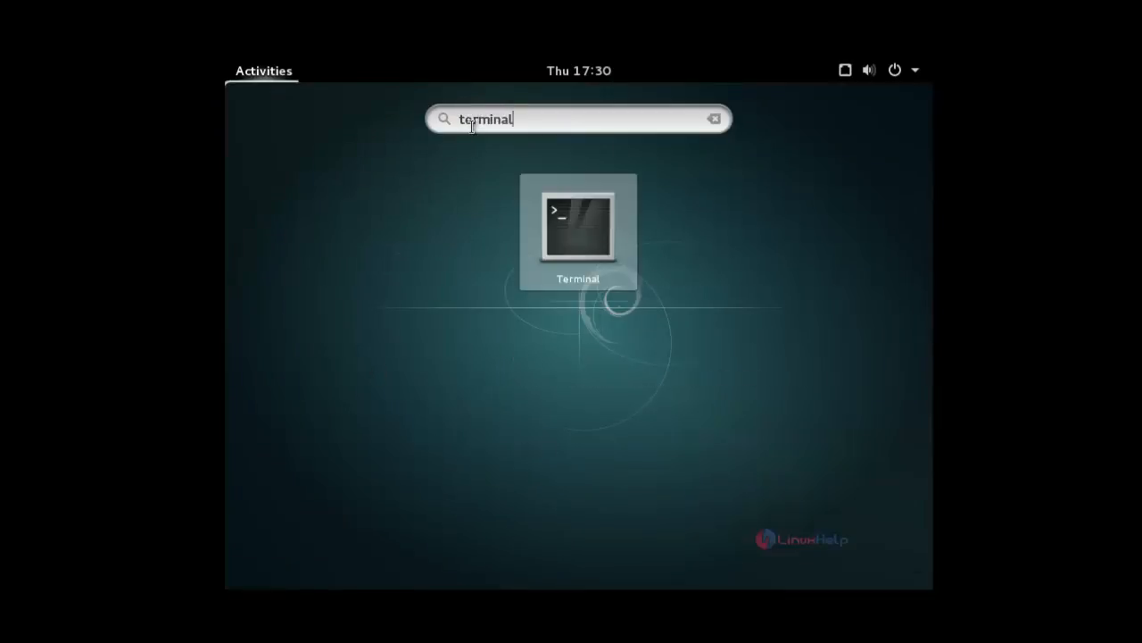
left_click(548, 214)
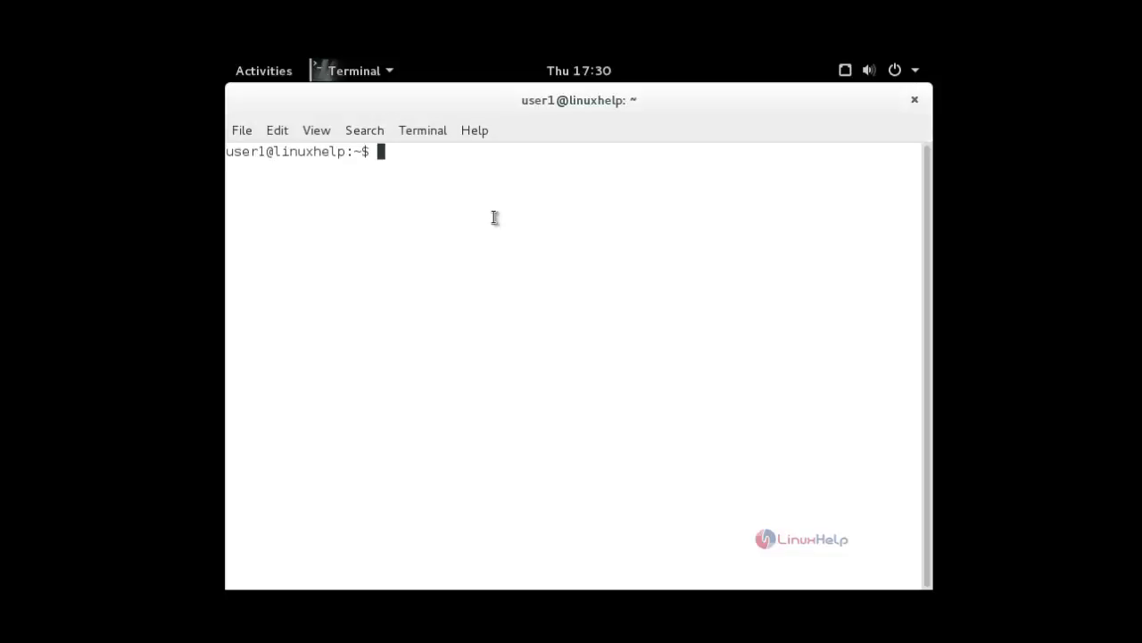
- List the network interfaces with "ip a" and highlight the IPv4 address of eth0
type("ip a")
key("Return")
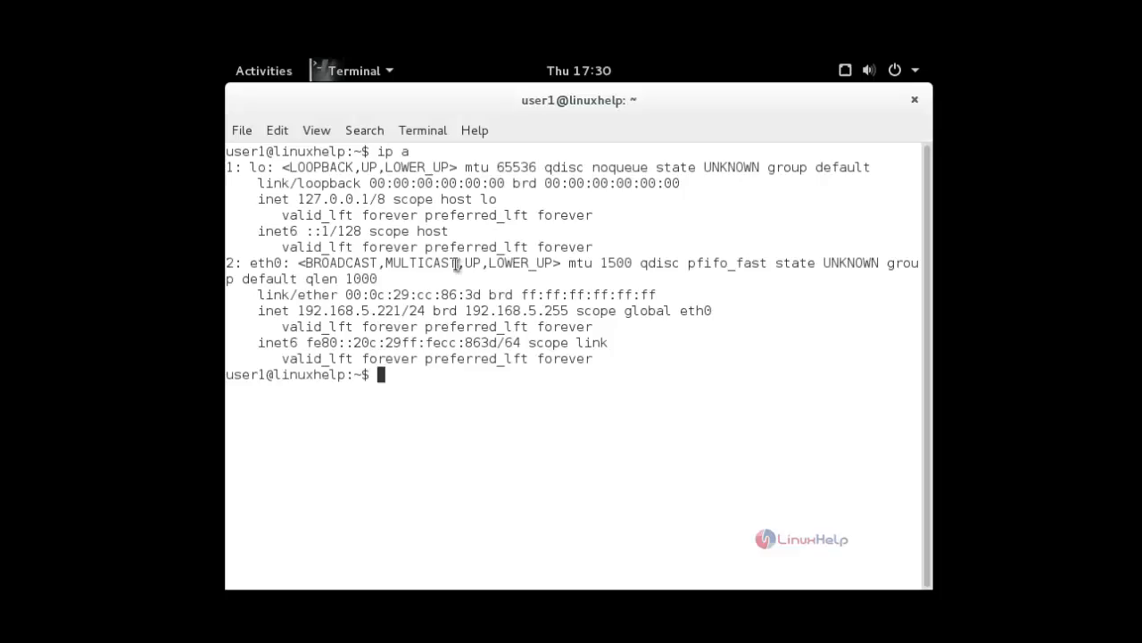
double_click(379, 310)
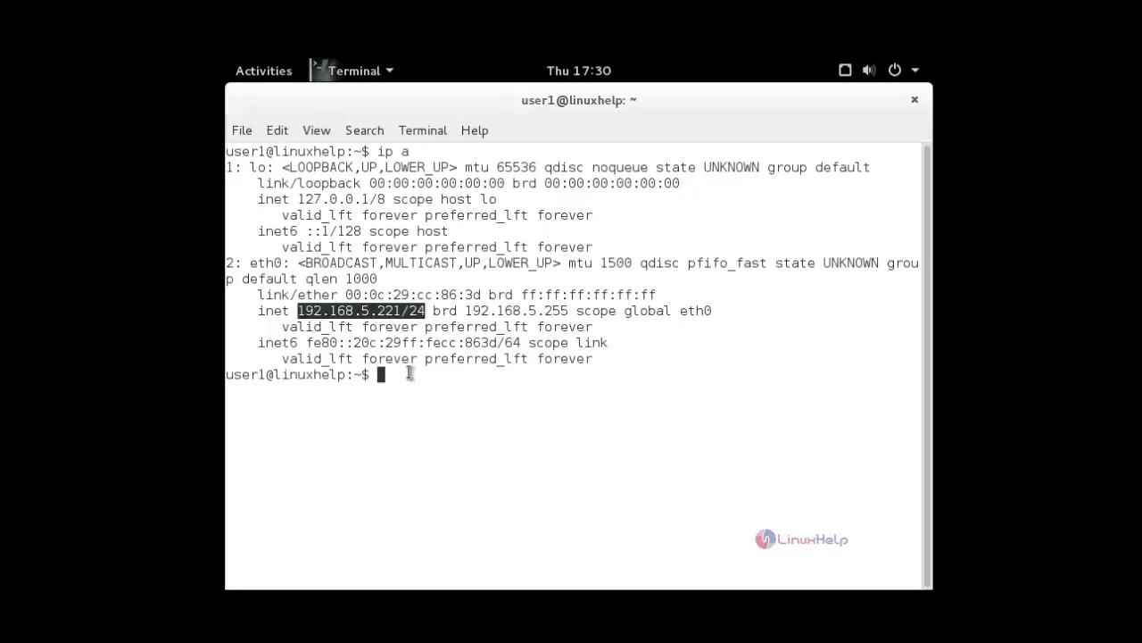
- Clear the terminal, test internet connectivity with "ping google.com" and stop the ping
key("ctrl+l")
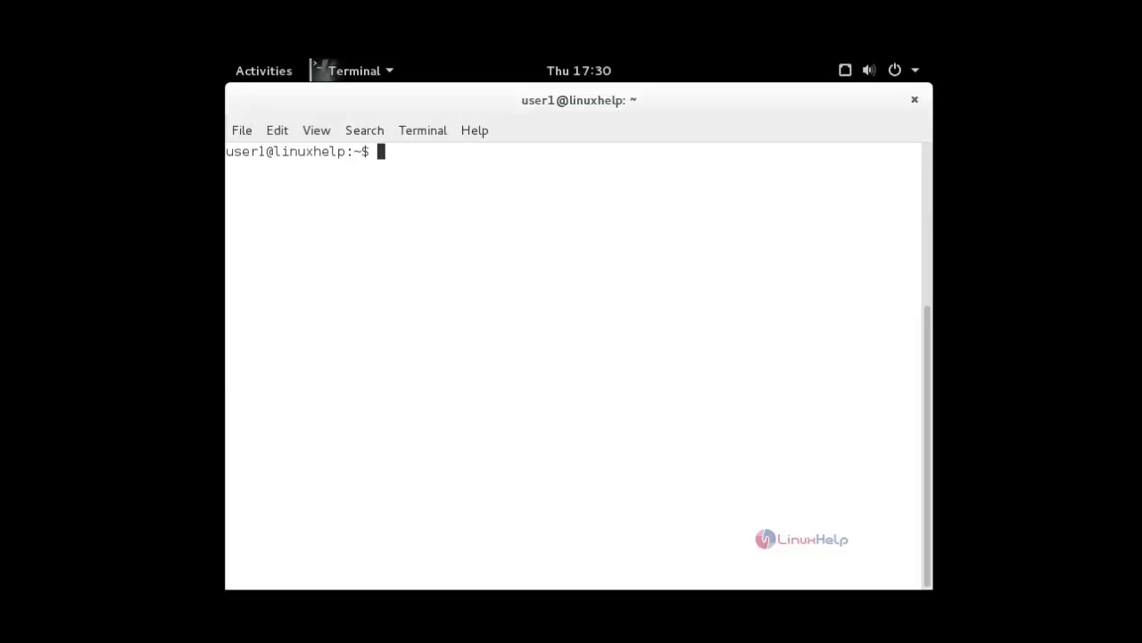
type("ping google.com")
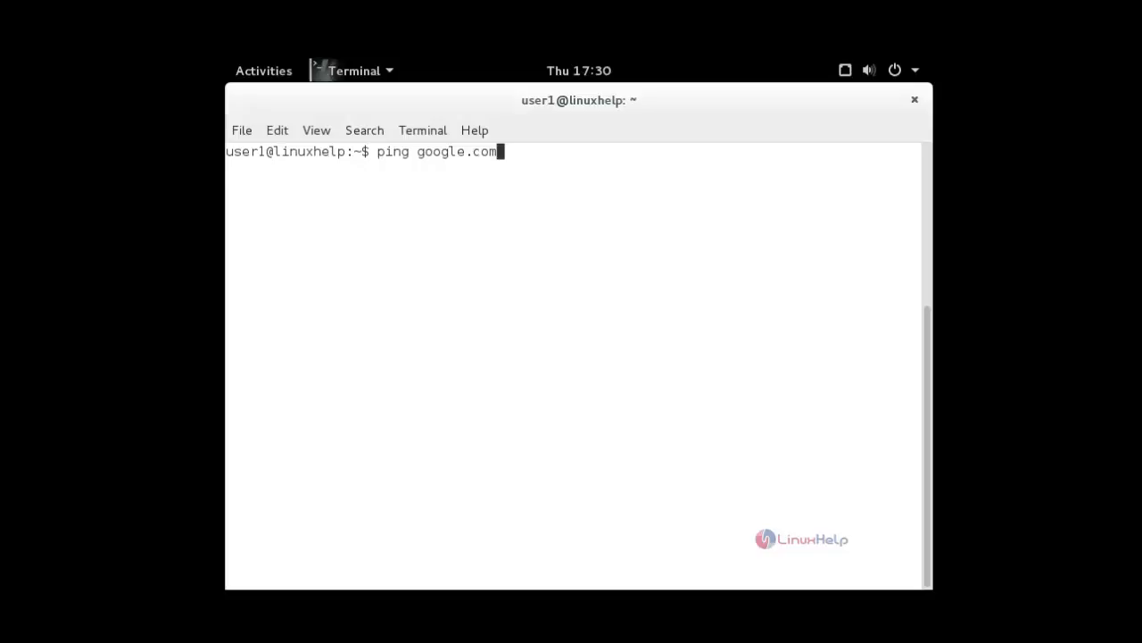
key("Return")
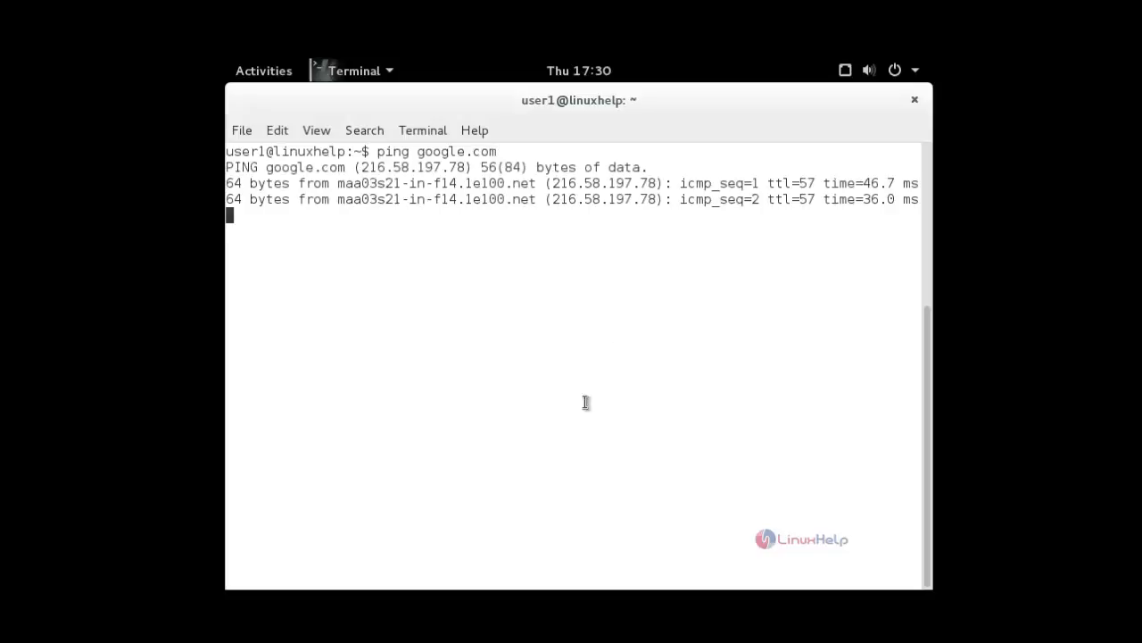
key("ctrl+z")
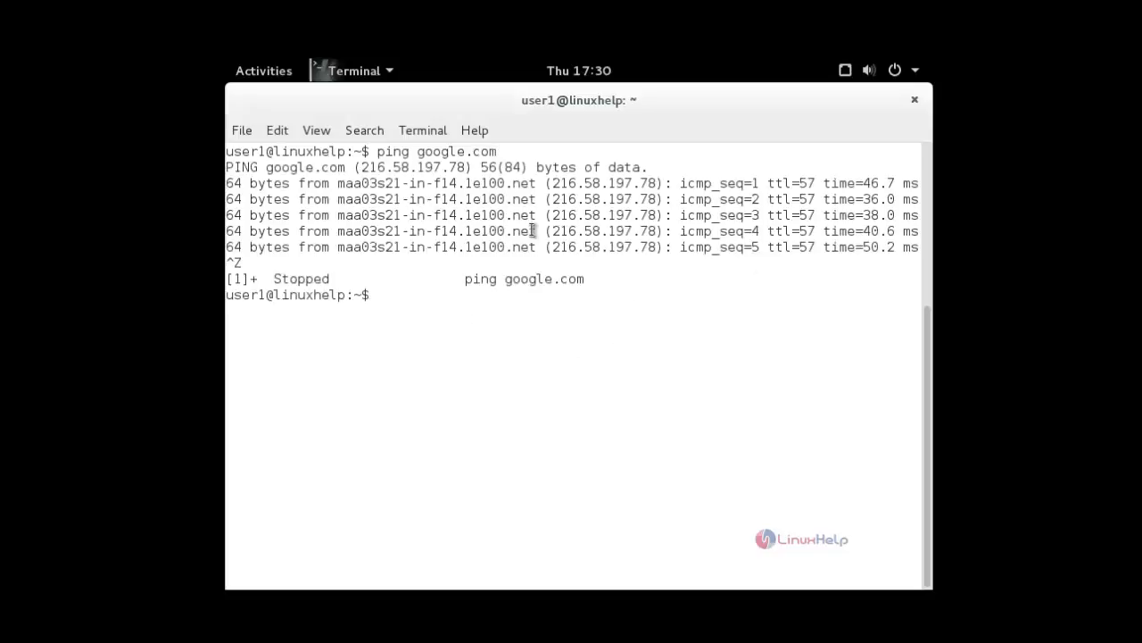